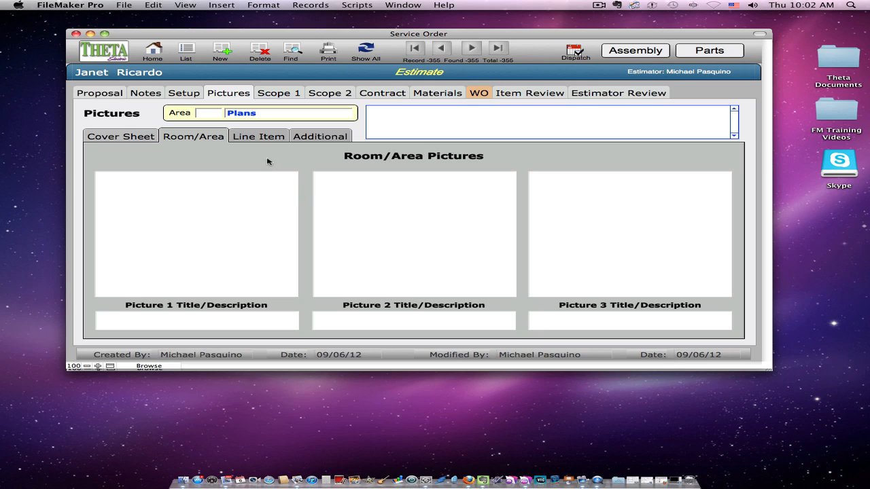
# Step: Go to the estimate's Scope 1 section and set the list type to Residential New Work
pyautogui.click(260, 137)
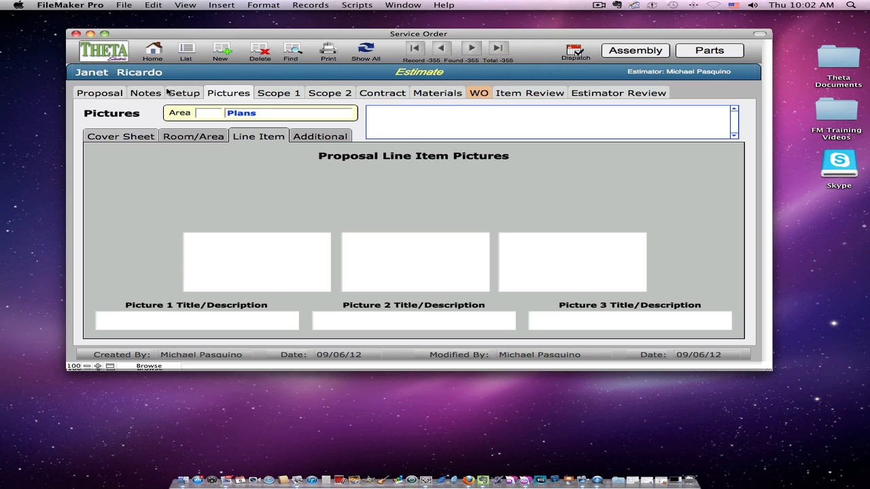
pyautogui.click(273, 93)
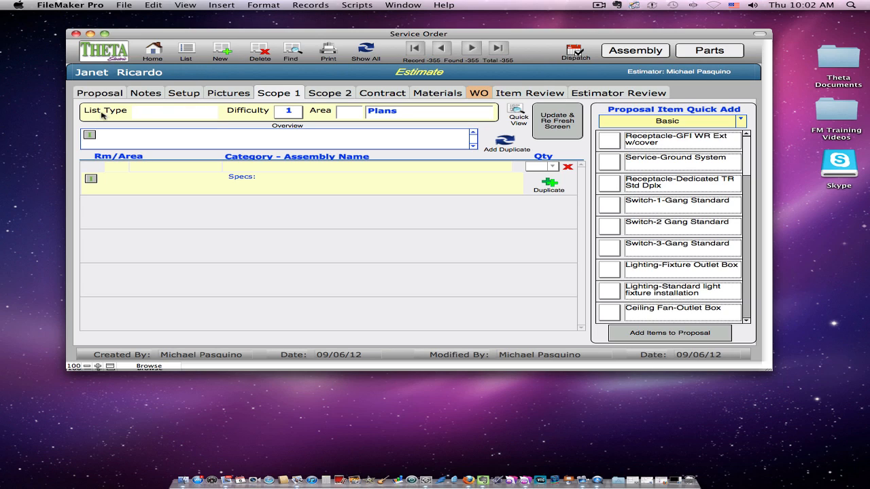
pyautogui.click(215, 114)
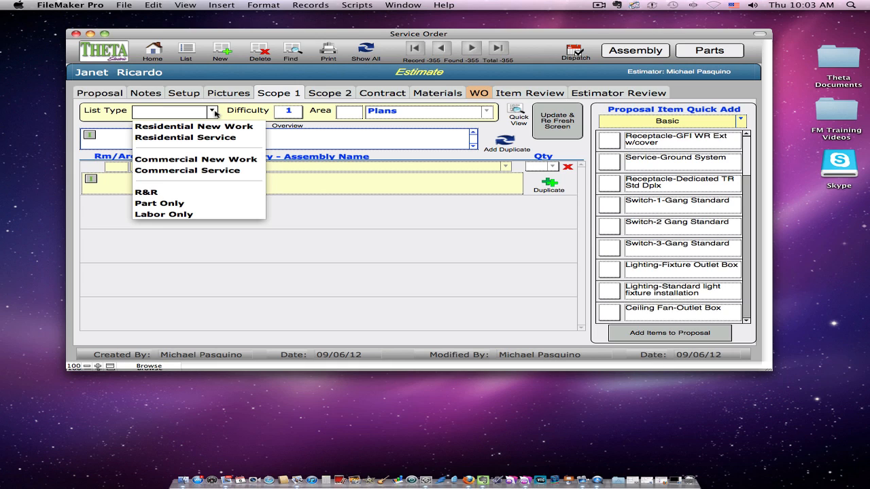
pyautogui.click(110, 128)
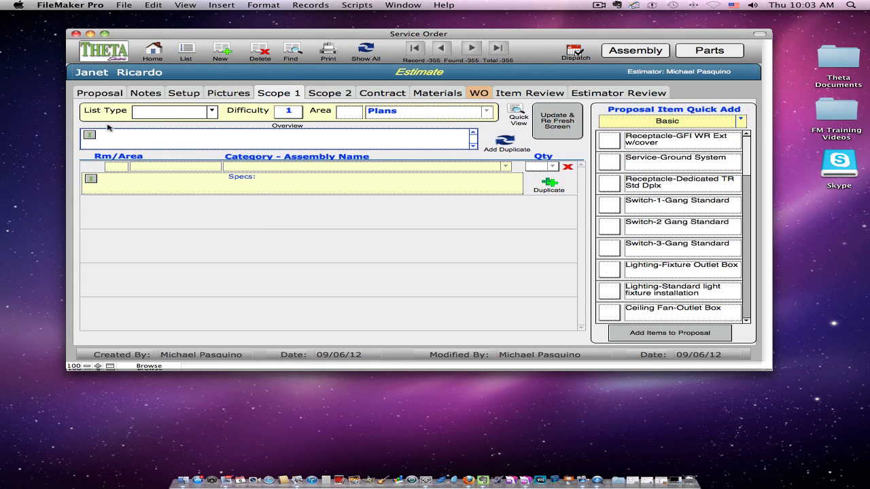
pyautogui.click(169, 115)
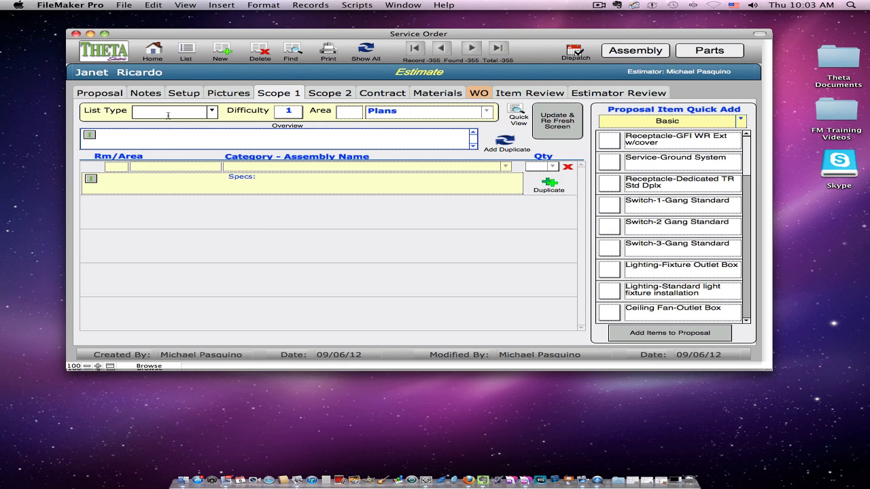
pyautogui.click(212, 113)
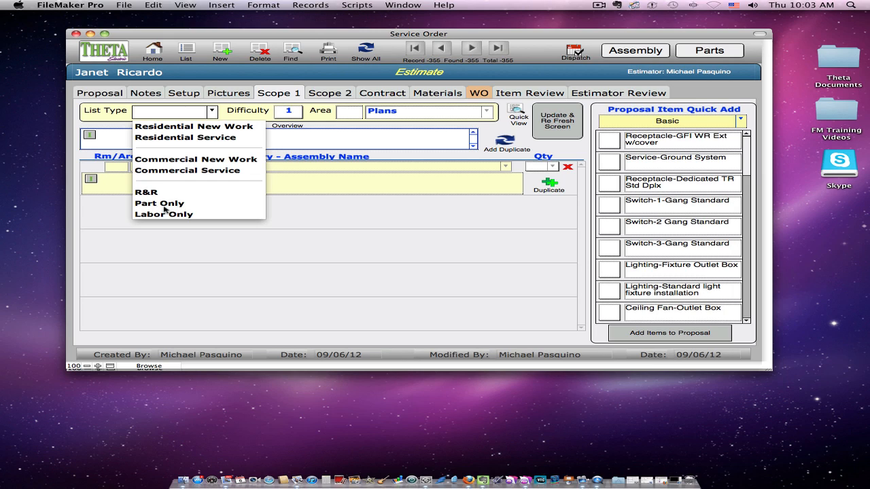
pyautogui.click(241, 127)
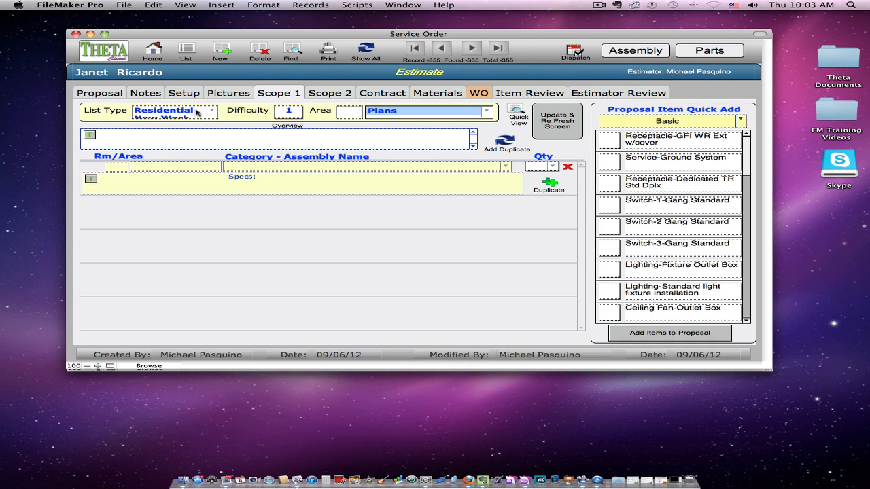
# Step: Keep the difficulty at 1 and set the scope's area to Foyer
pyautogui.click(296, 116)
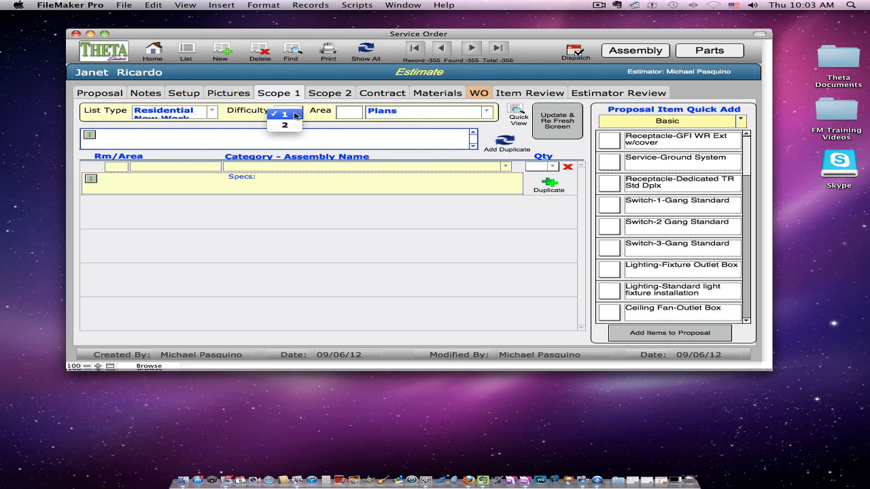
pyautogui.click(296, 116)
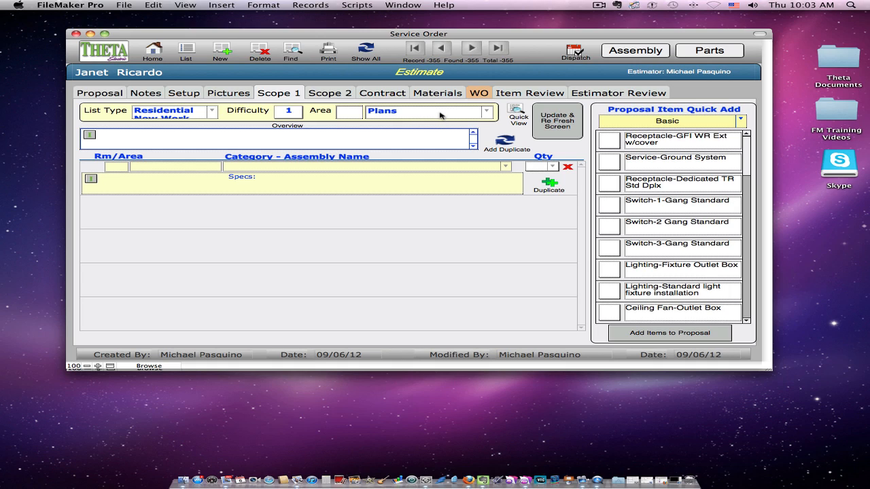
pyautogui.click(487, 112)
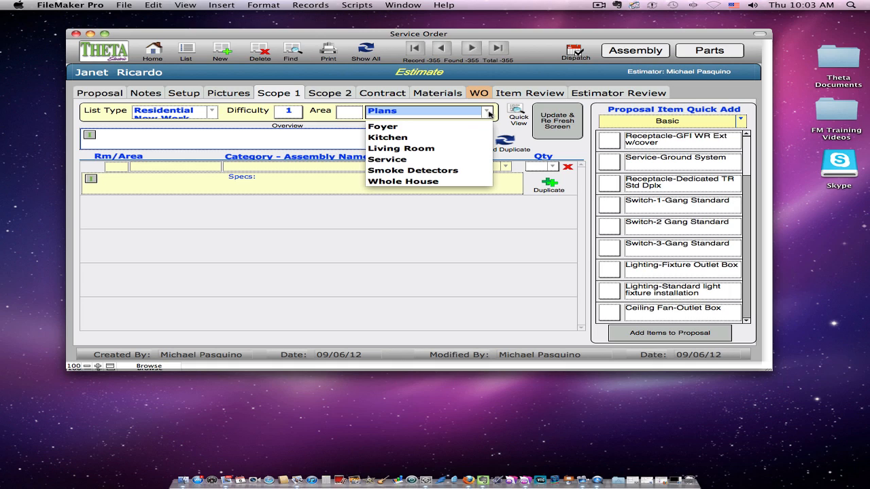
pyautogui.click(393, 128)
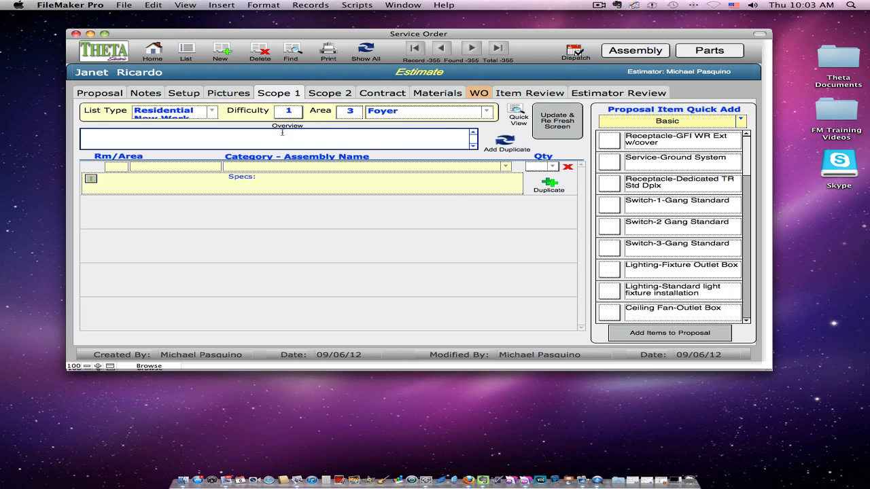
pyautogui.moveTo(292, 132)
pyautogui.moveTo(394, 136)
pyautogui.moveTo(199, 137)
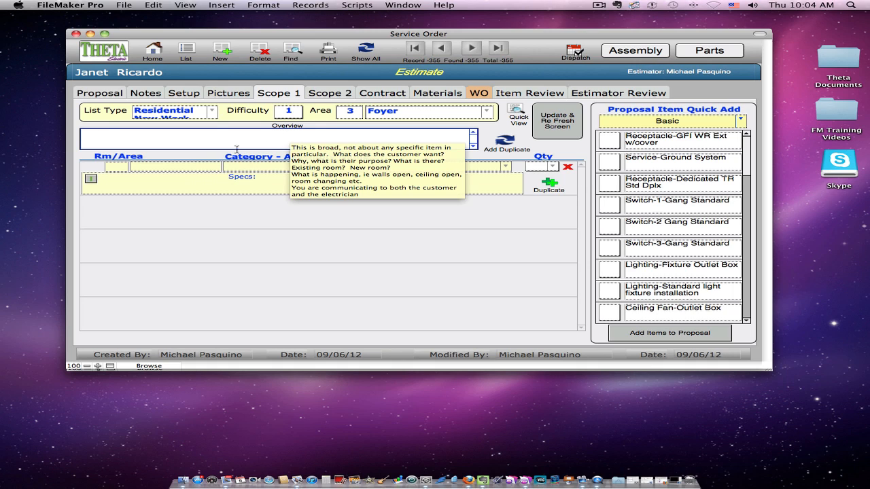
pyautogui.click(212, 156)
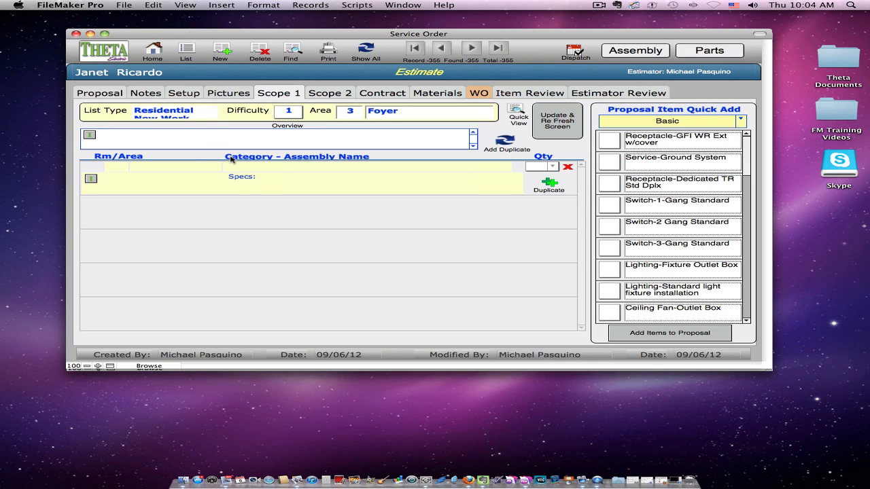
# Step: Add the Switch-2 Gang Standard assembly as the first line item for the Foyer
pyautogui.click(340, 169)
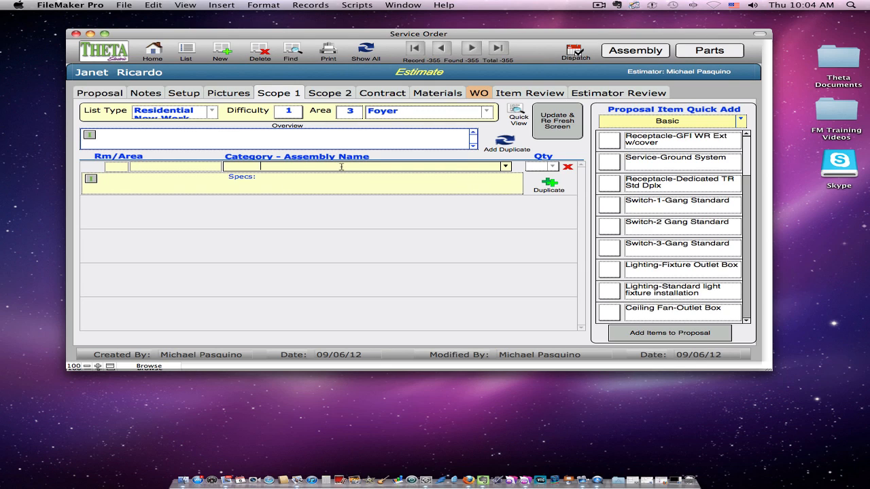
pyautogui.click(505, 167)
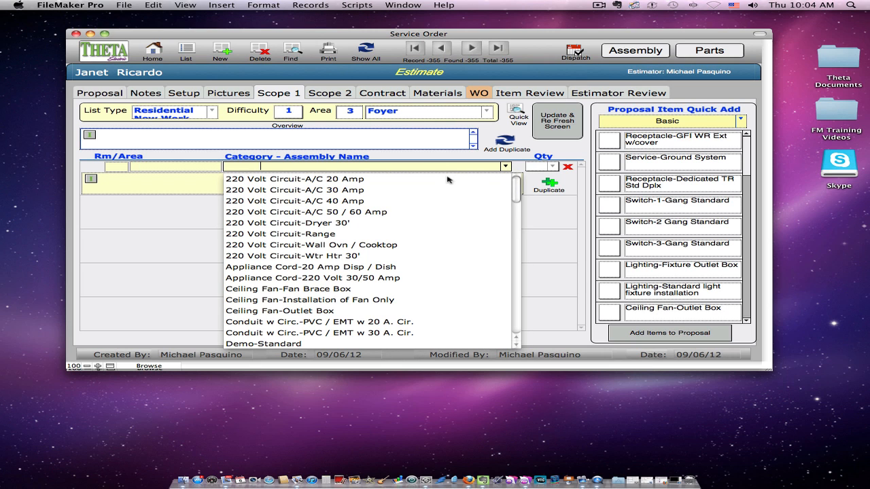
pyautogui.scroll(-10, 447, 179)
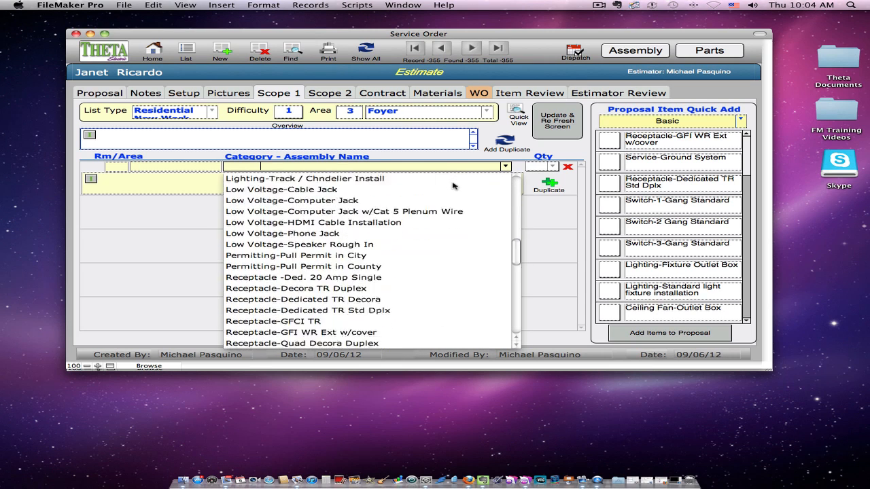
pyautogui.scroll(-2, 453, 186)
pyautogui.scroll(-10, 453, 186)
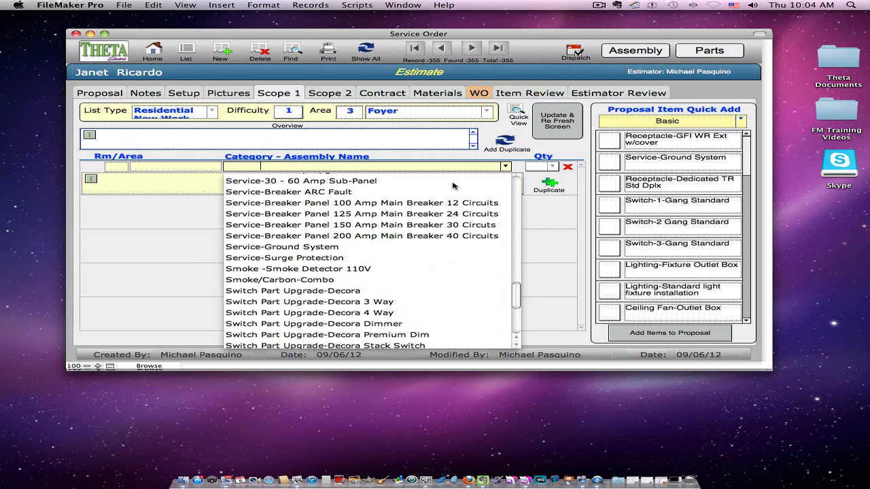
pyautogui.scroll(1, 434, 218)
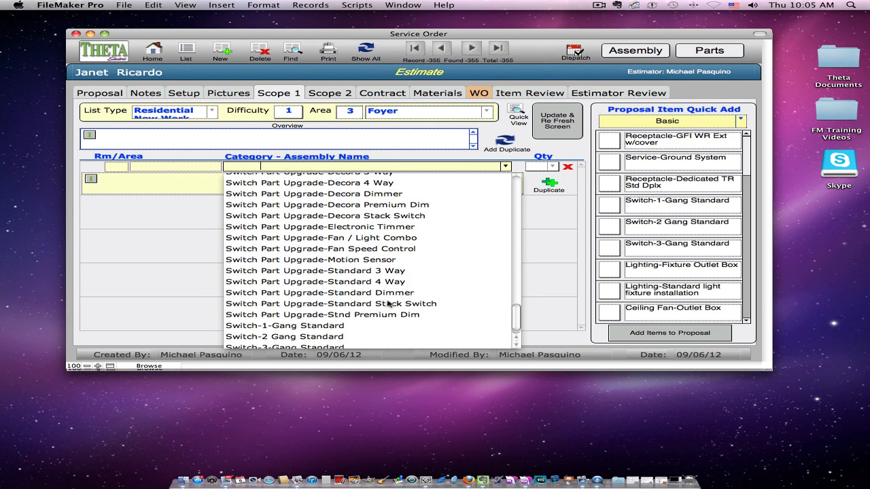
pyautogui.scroll(-1, 372, 322)
pyautogui.click(315, 322)
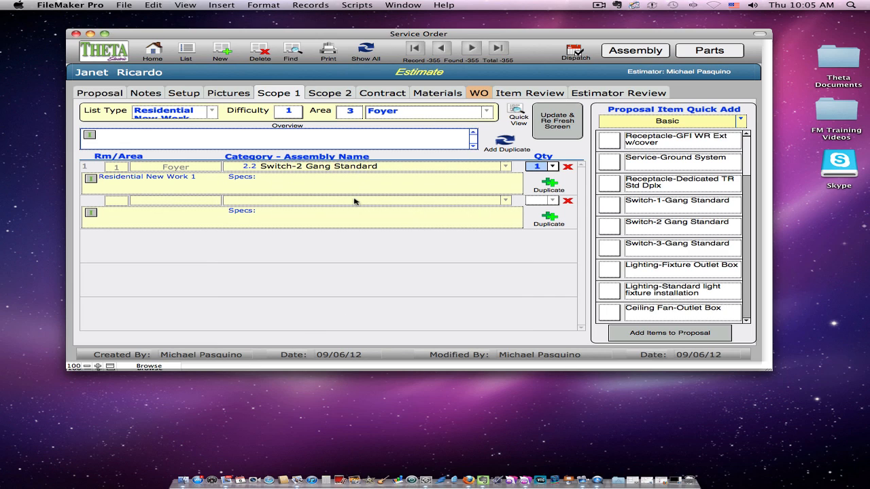
pyautogui.click(276, 180)
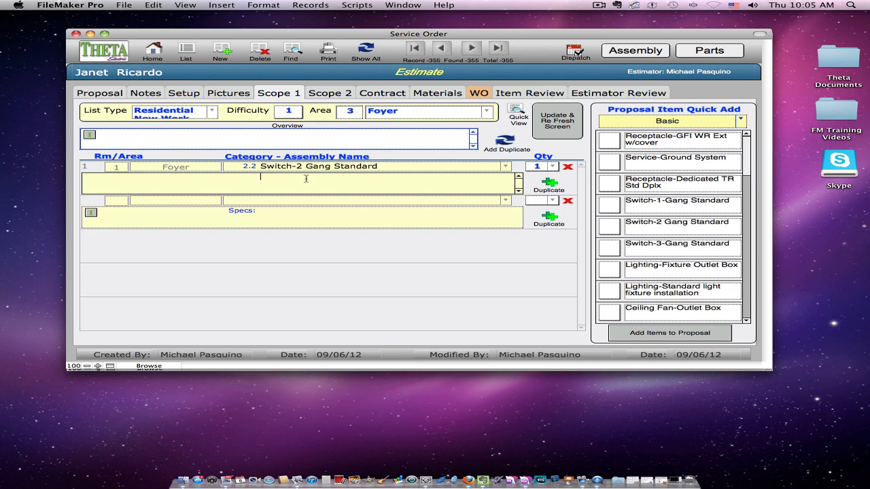
# Step: Add Receptacle-Standard TR Duplex as the second Foyer line item and set its quantity to 3
pyautogui.click(312, 202)
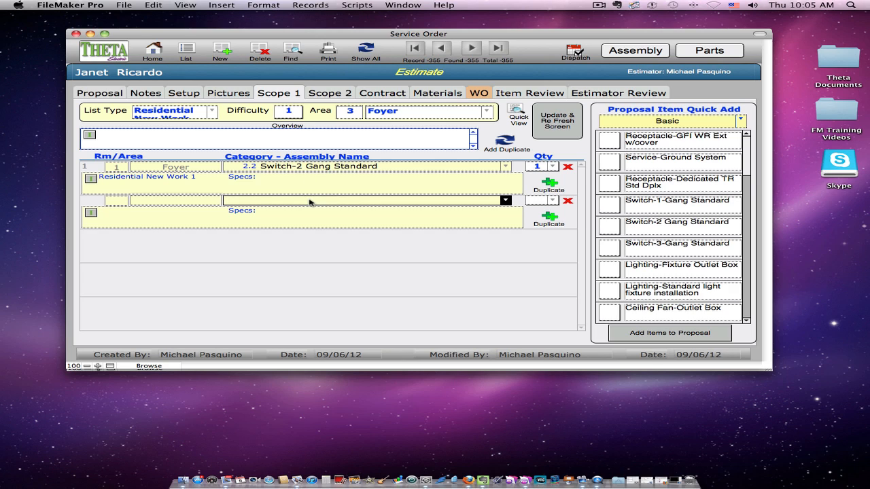
pyautogui.click(504, 200)
pyautogui.scroll(-10, 345, 222)
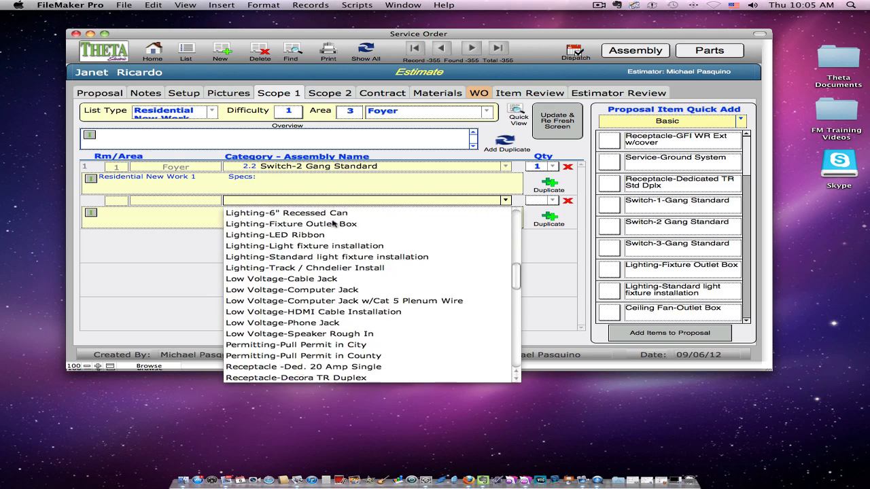
pyautogui.scroll(-10, 326, 223)
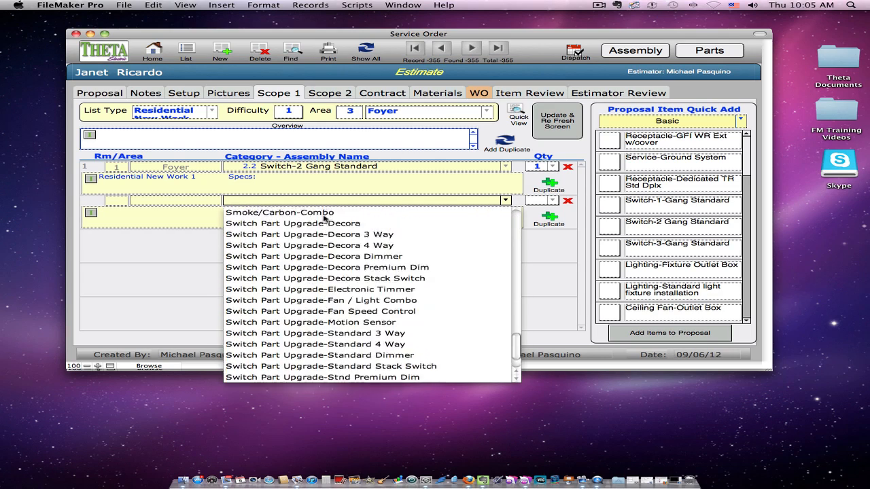
pyautogui.scroll(5, 326, 221)
pyautogui.scroll(3, 325, 220)
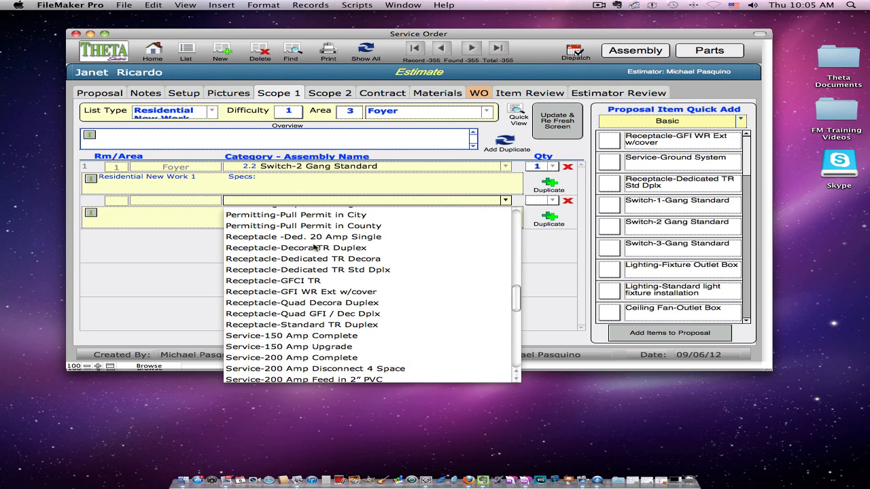
pyautogui.scroll(-1, 248, 288)
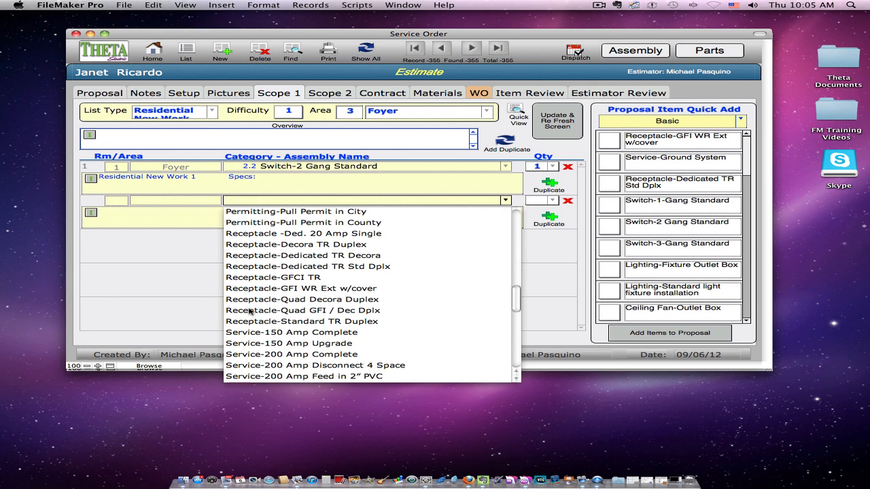
pyautogui.click(366, 321)
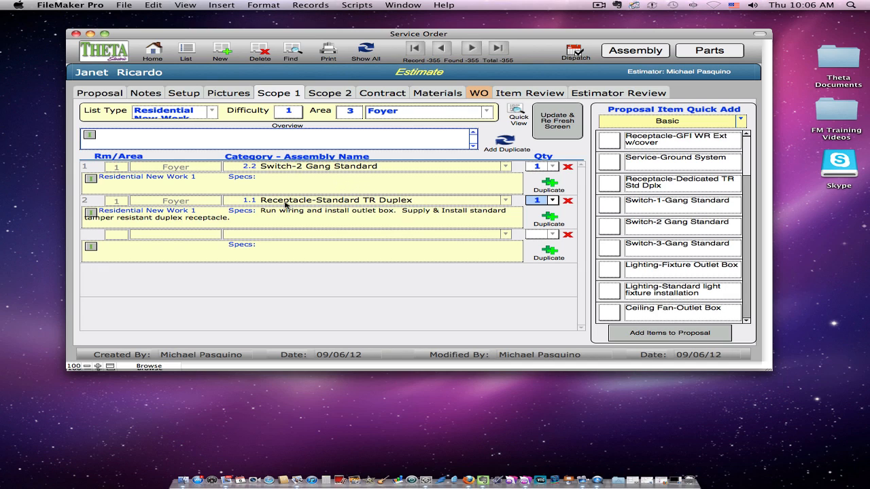
pyautogui.click(553, 201)
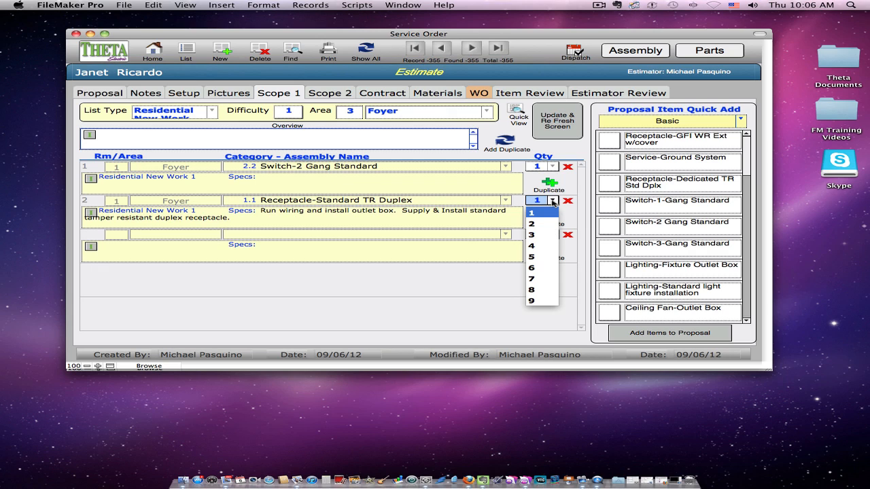
pyautogui.click(534, 235)
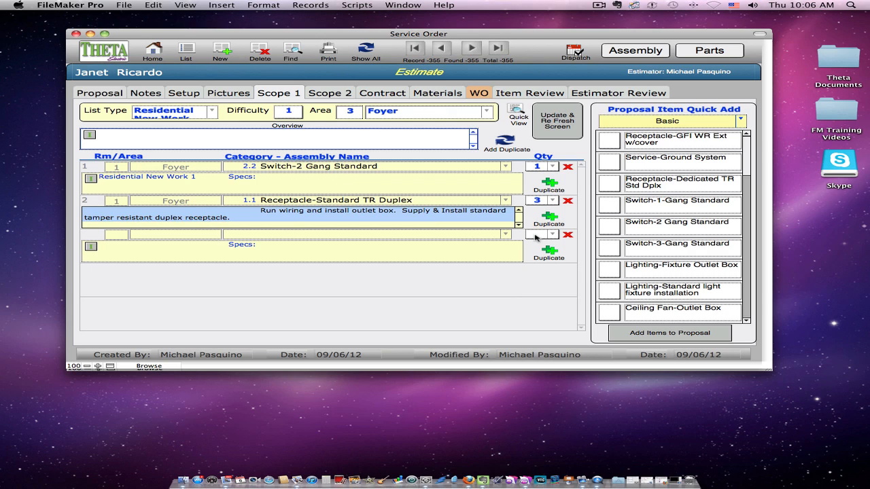
pyautogui.click(360, 235)
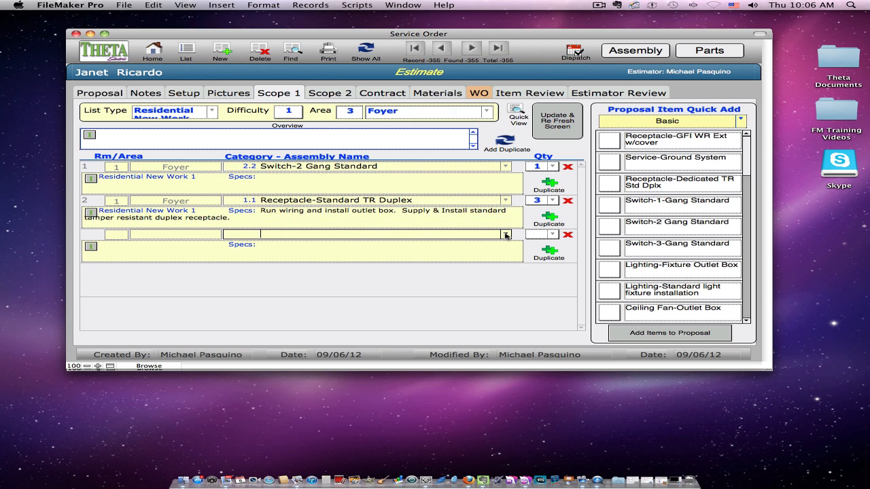
pyautogui.click(388, 284)
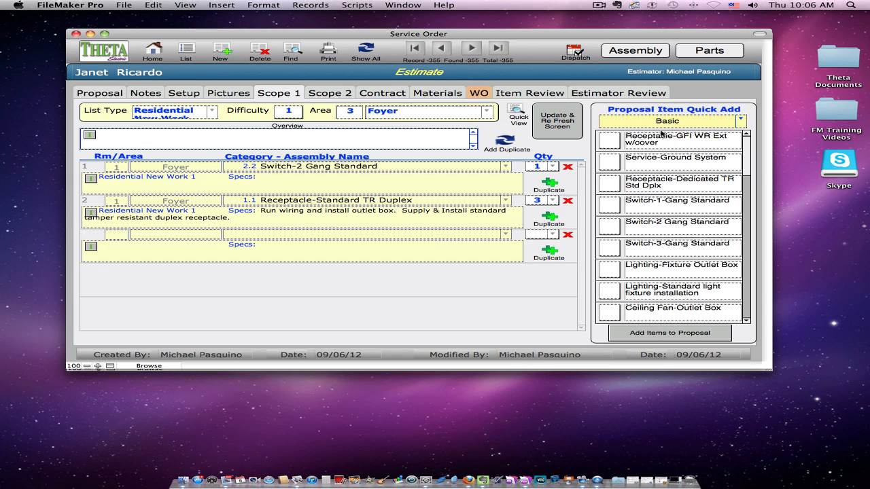
# Step: Choose the Basic category in Proposal Item Quick Add and review its list of items
pyautogui.click(740, 123)
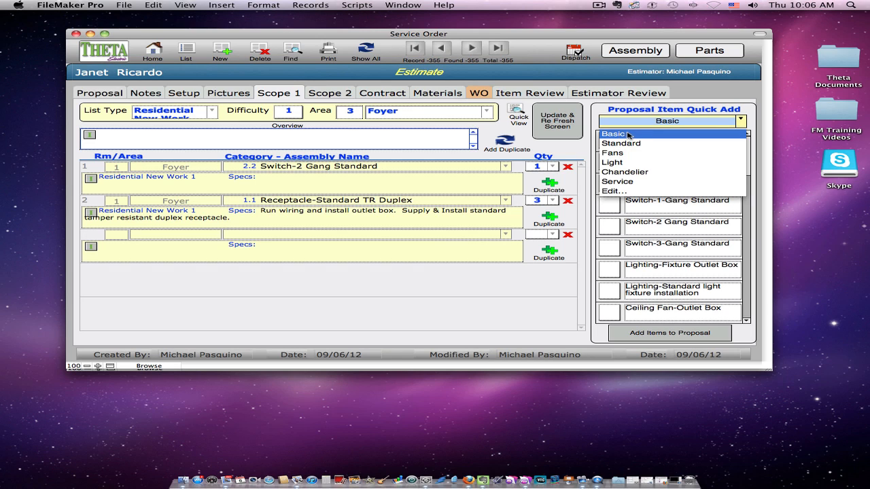
pyautogui.click(628, 136)
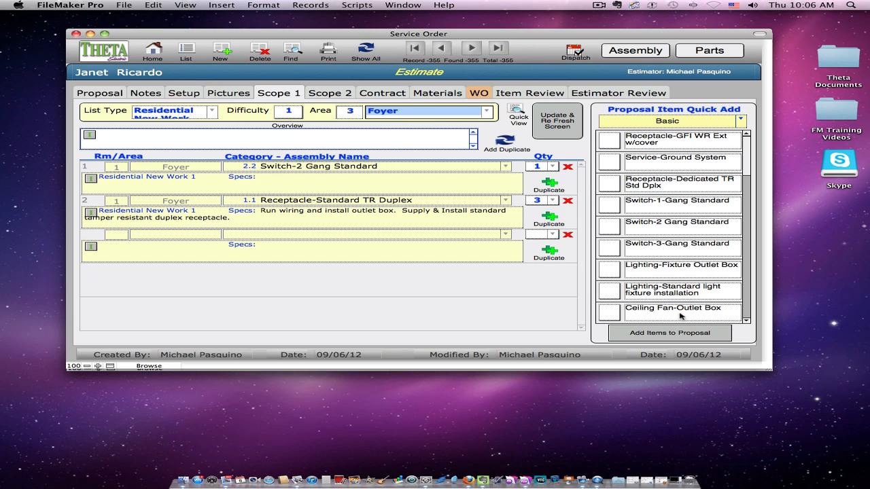
pyautogui.scroll(-15, 747, 316)
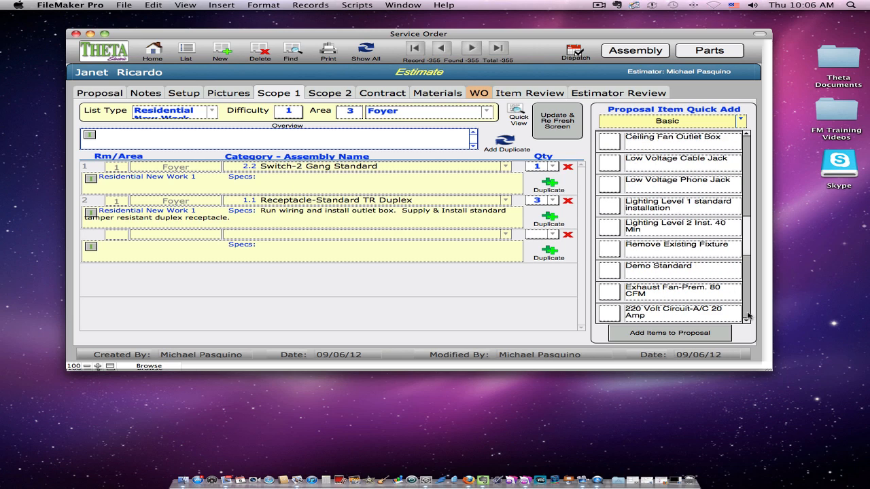
pyautogui.scroll(-5, 748, 316)
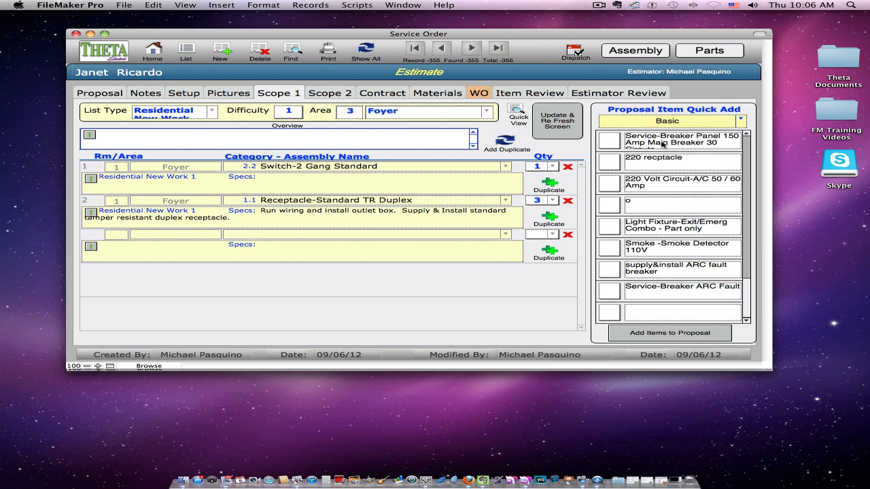
pyautogui.scroll(15, 746, 144)
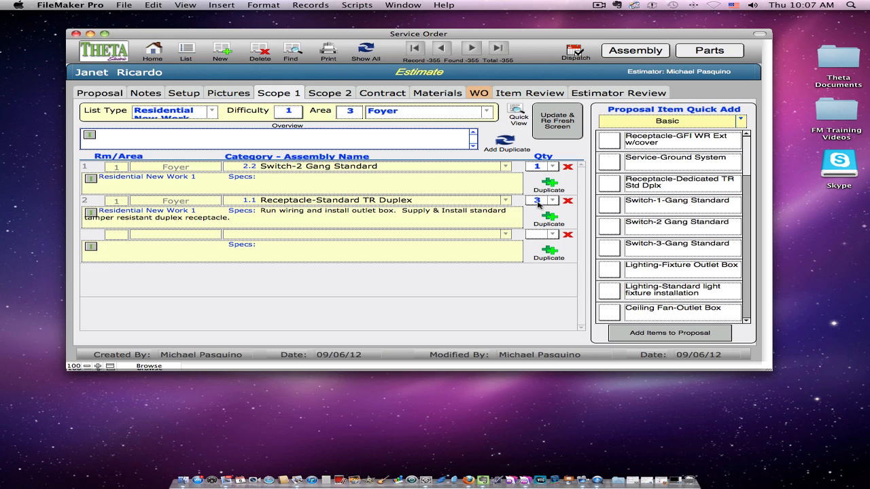
# Step: Set the scope's area to Living Room and enter quantity 1 for Switch-2 Gang Standard in Proposal Item Quick Add
pyautogui.click(486, 114)
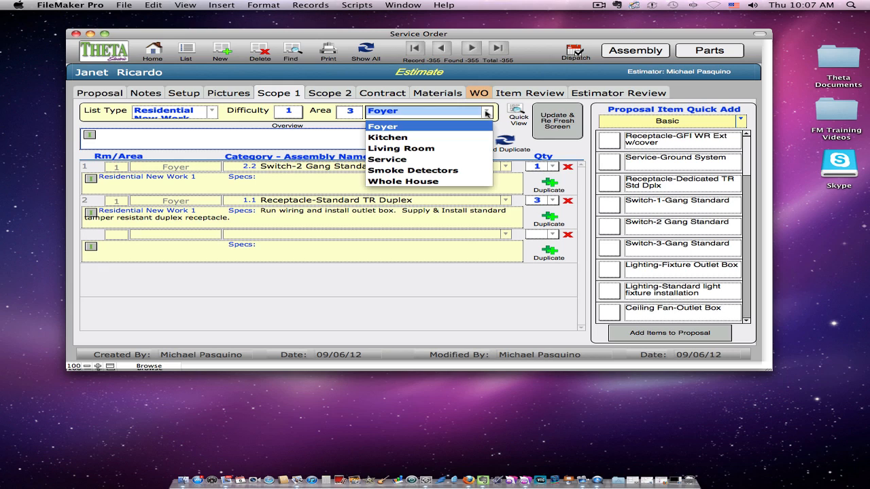
pyautogui.click(404, 149)
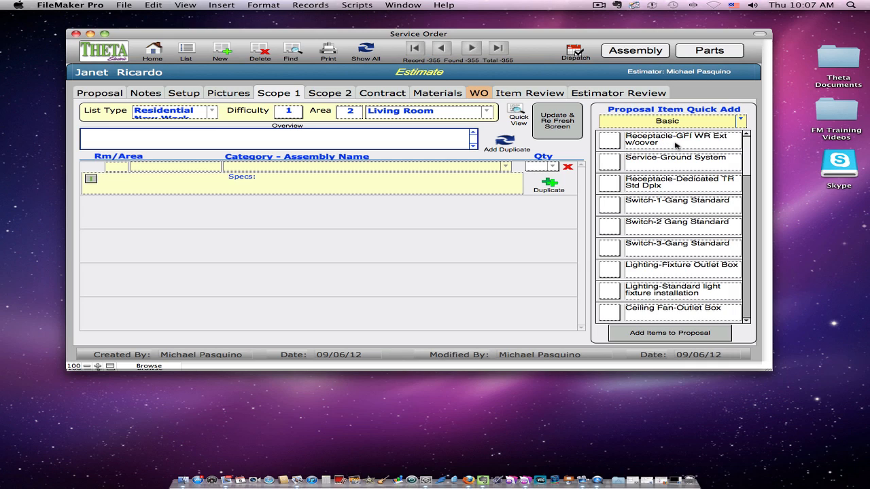
pyautogui.click(612, 226)
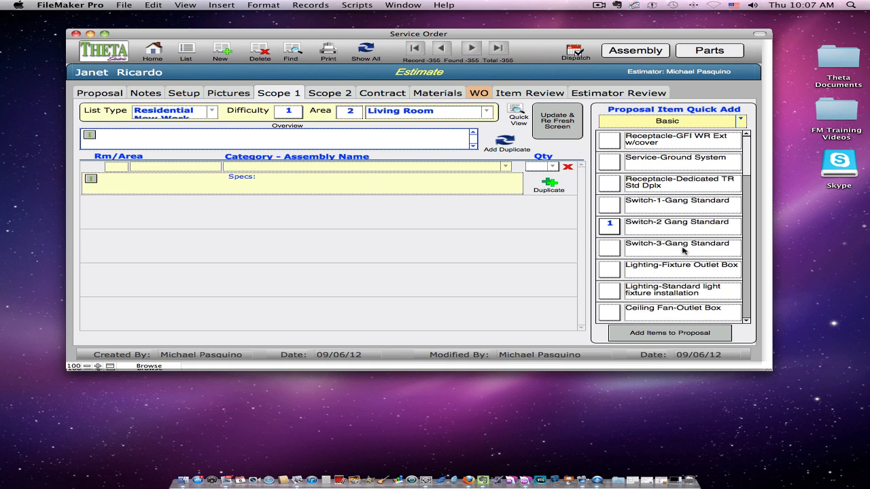
# Step: Enter quantity 1 for Receptacle-Standard TR Duplex in the quick-add list and add the chosen items to the Living Room proposal
pyautogui.scroll(-7, 683, 250)
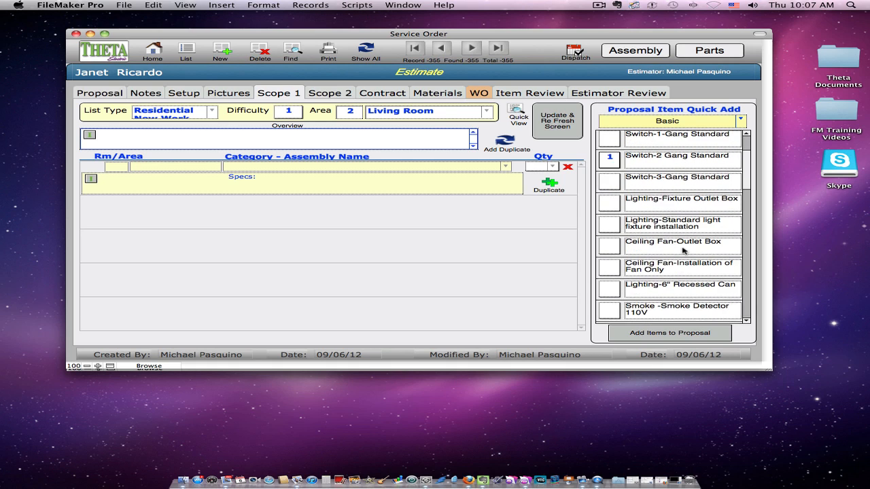
pyautogui.scroll(-6, 682, 250)
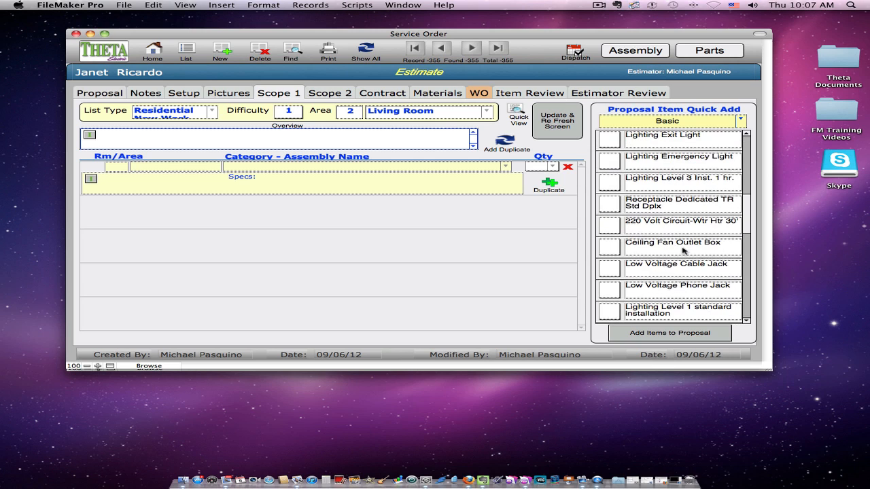
pyautogui.scroll(-10, 683, 250)
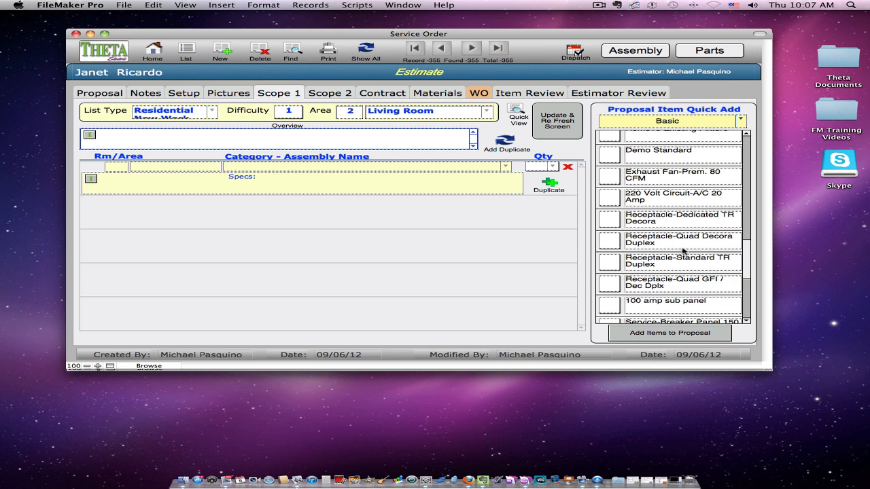
pyautogui.click(612, 264)
pyautogui.scroll(1, 679, 255)
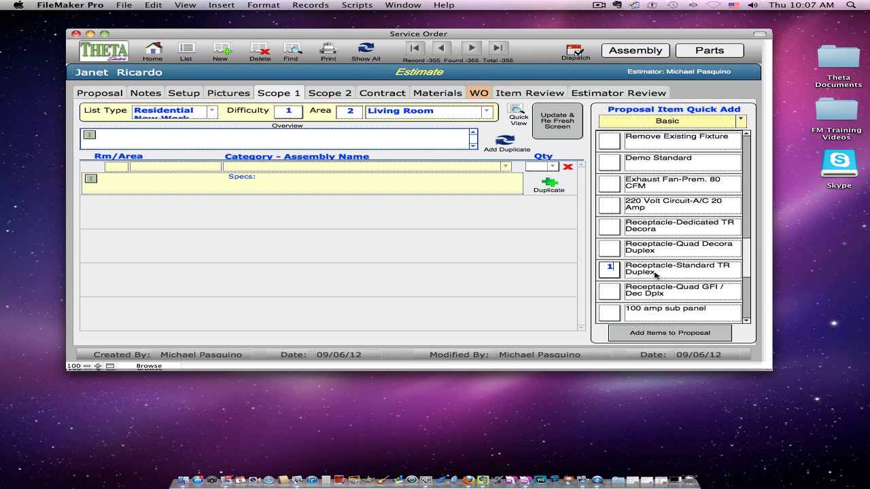
pyautogui.scroll(-3, 660, 276)
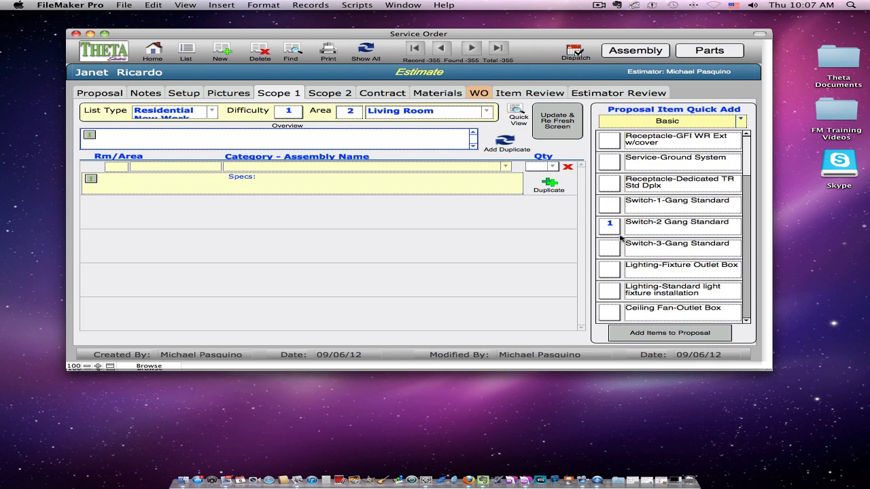
pyautogui.click(682, 337)
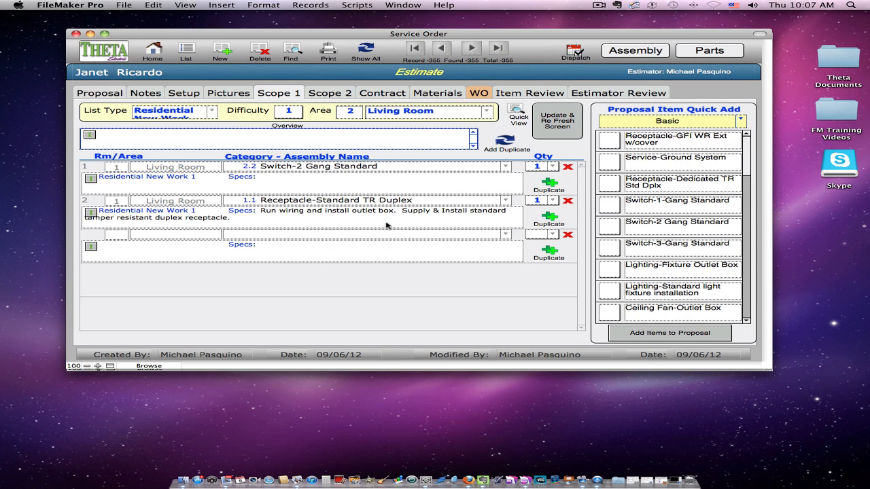
# Step: Compare the Living Room and Foyer line items in Scope 1, and check the Living Room receptacle's specs text
pyautogui.click(506, 166)
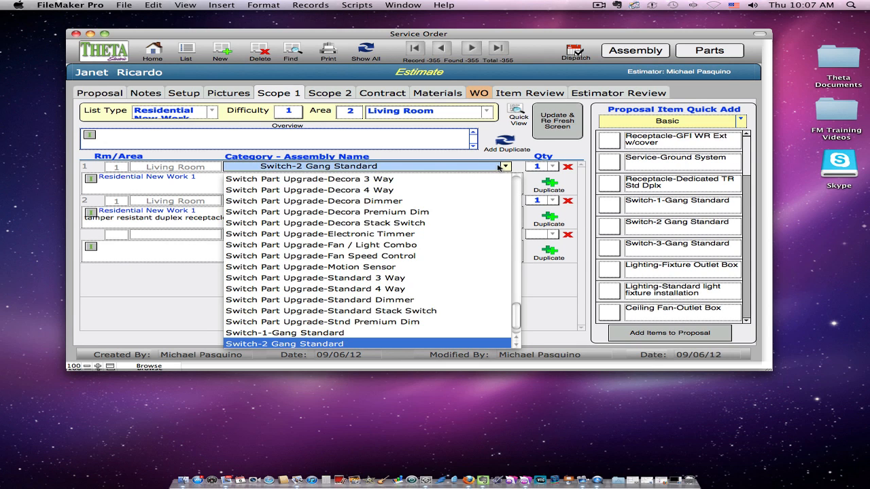
pyautogui.click(490, 168)
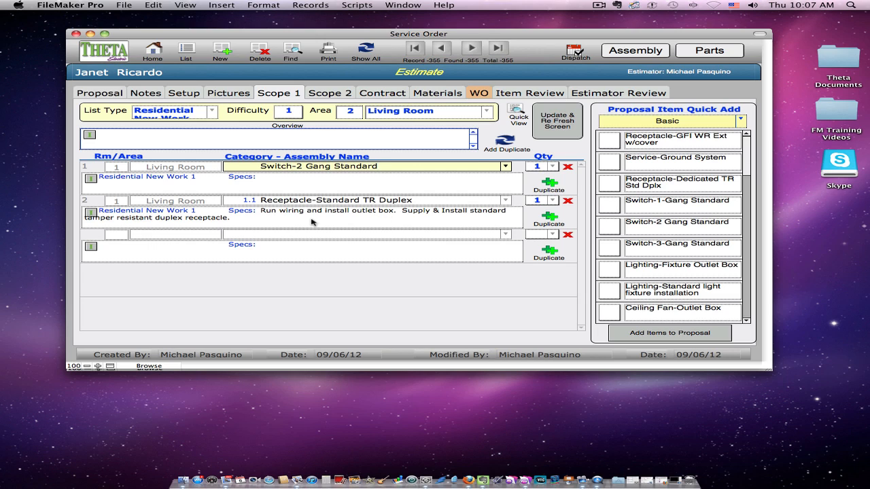
pyautogui.click(488, 115)
pyautogui.click(398, 127)
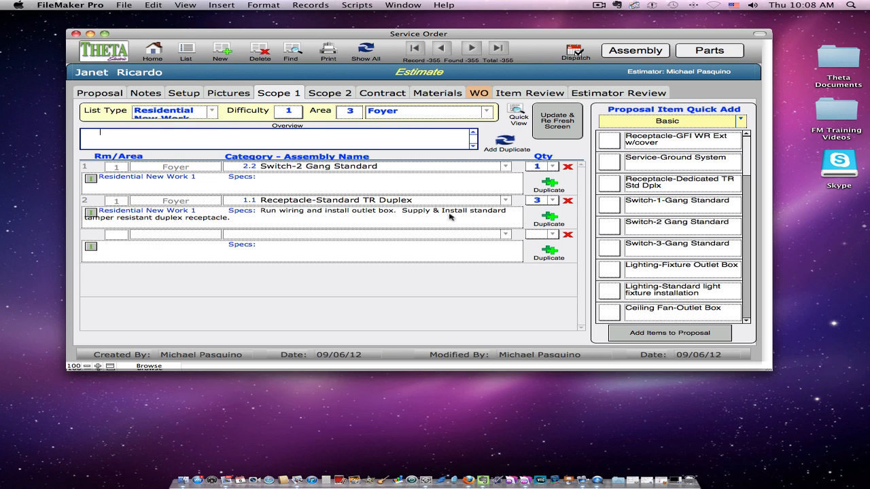
pyautogui.click(487, 112)
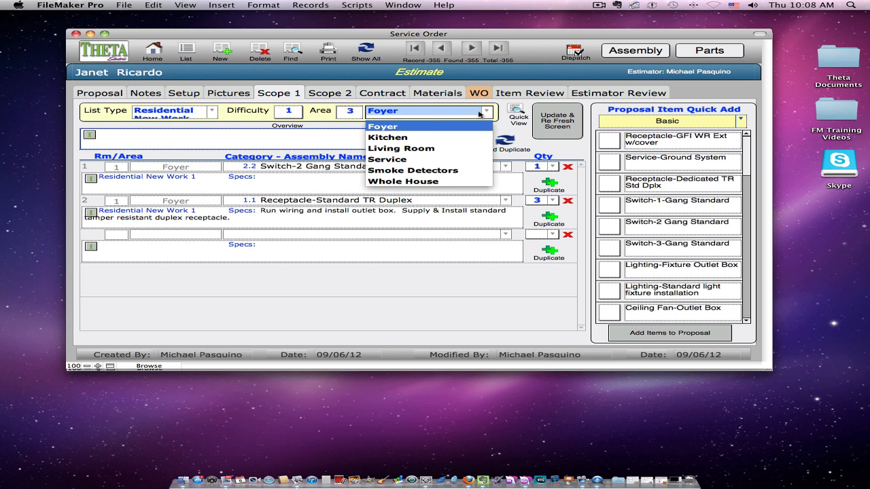
pyautogui.click(394, 149)
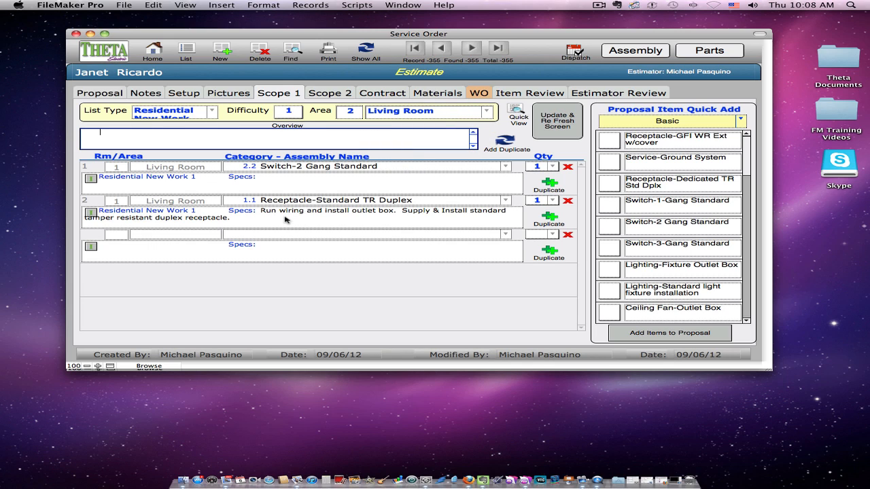
pyautogui.click(258, 212)
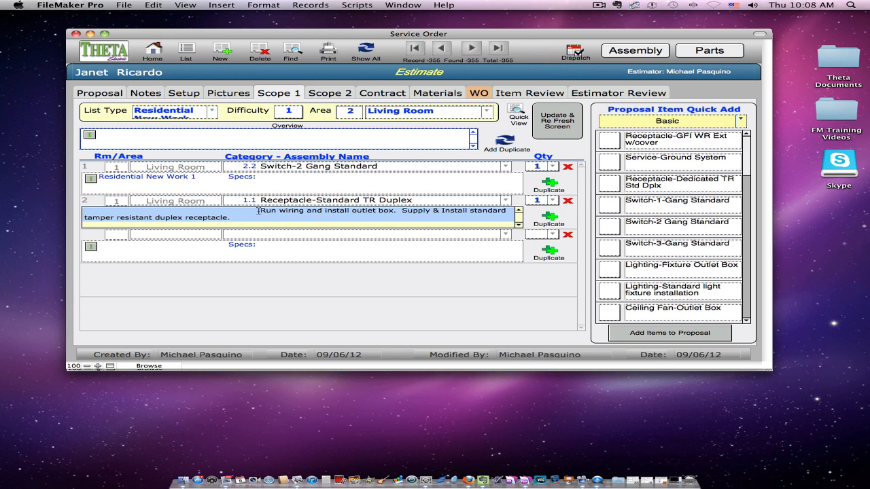
pyautogui.click(435, 155)
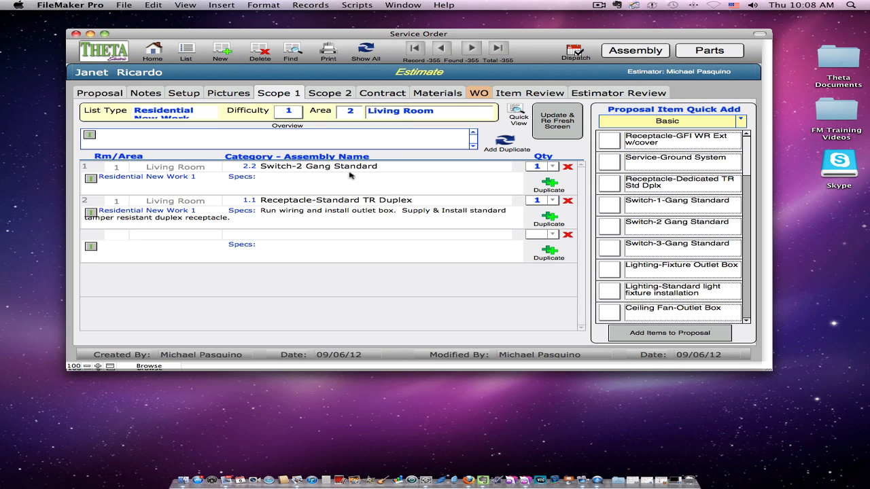
# Step: Examine the Foyer's material, labor and price breakdown in Scope 2 and refresh the screen
pyautogui.click(334, 95)
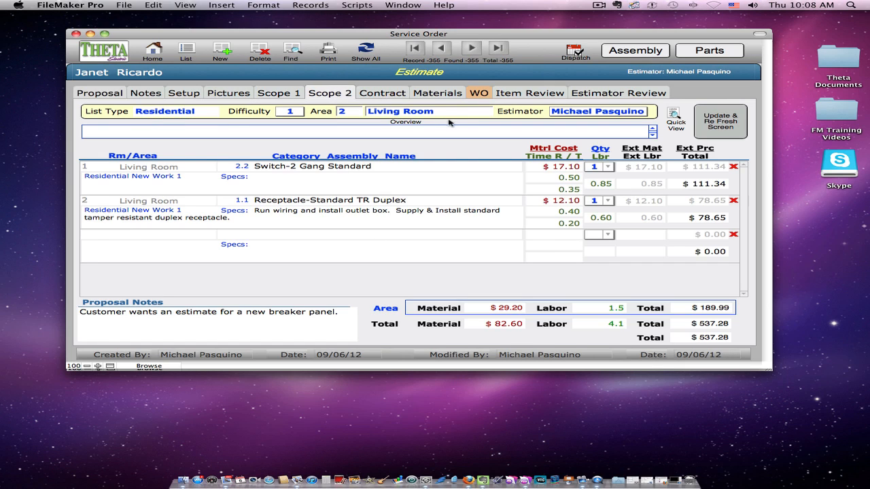
pyautogui.click(488, 112)
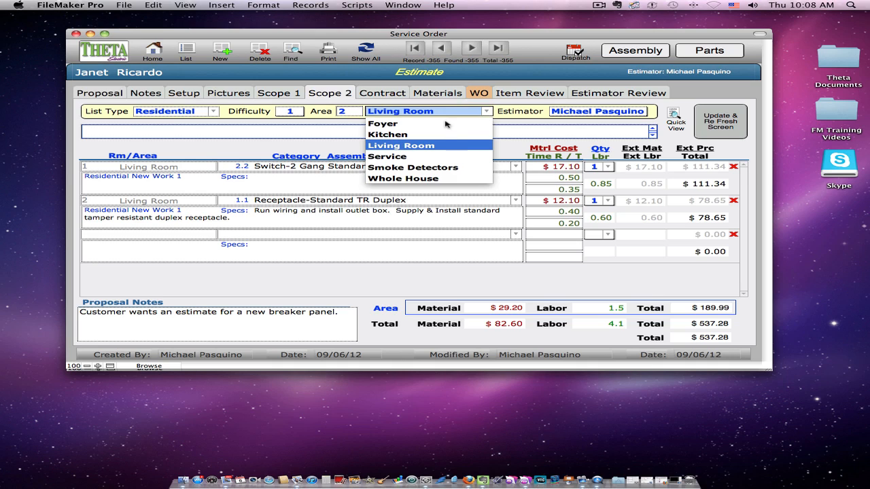
pyautogui.click(383, 123)
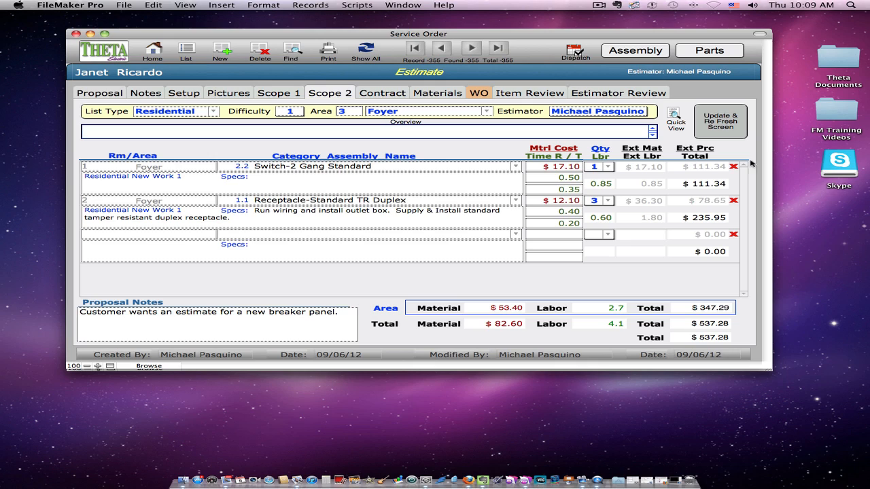
pyautogui.click(724, 121)
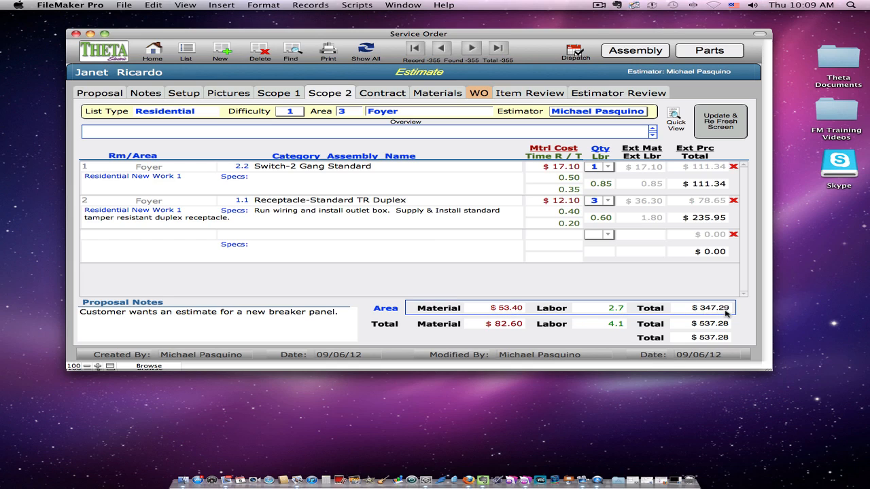
# Step: Switch the Scope 2 area to Living Room and back to Foyer to compare their area totals
pyautogui.click(417, 130)
pyautogui.click(487, 112)
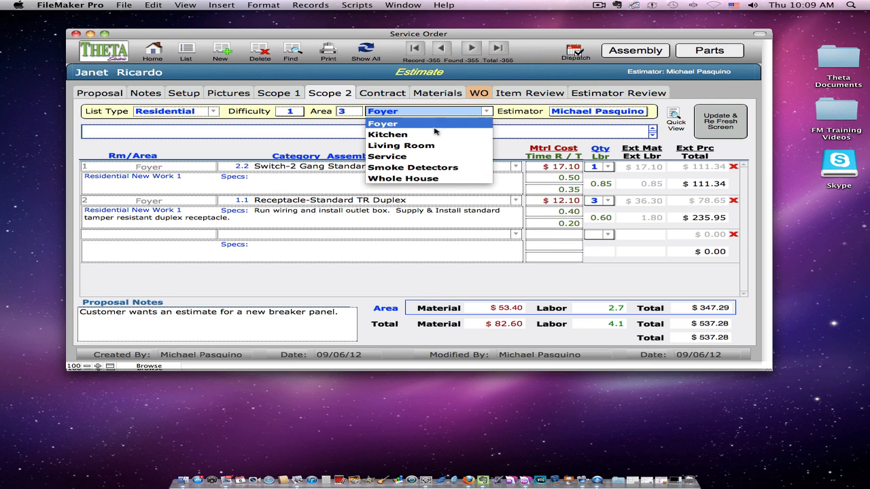
pyautogui.click(409, 146)
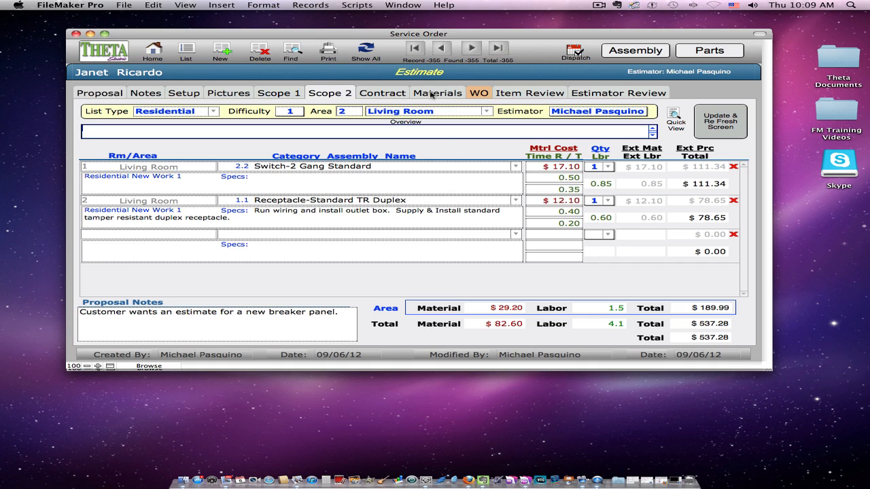
pyautogui.click(489, 111)
pyautogui.click(462, 124)
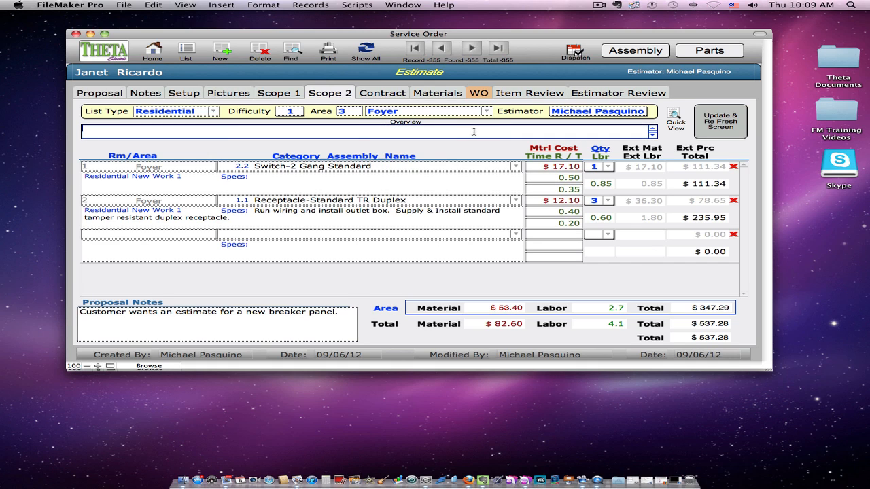
# Step: Show the Living Room in Scope 2 and check the available list types, keeping Residential New Work
pyautogui.moveTo(474, 132)
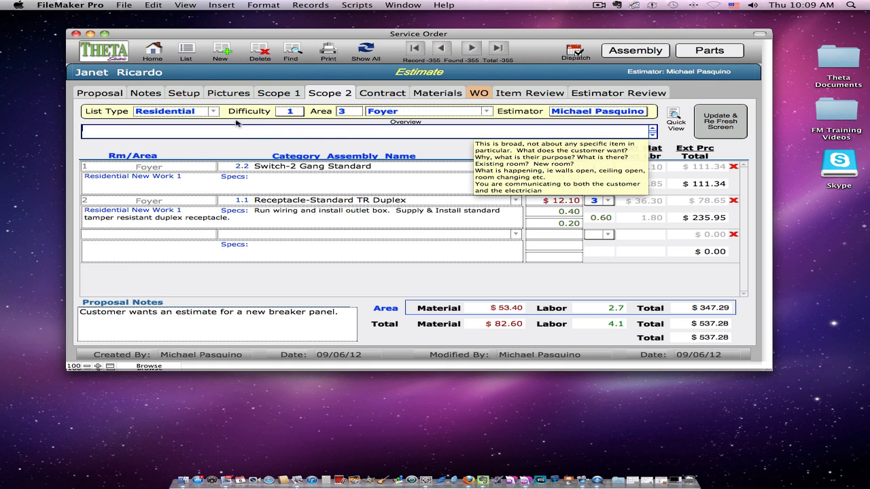
pyautogui.click(215, 113)
pyautogui.click(214, 113)
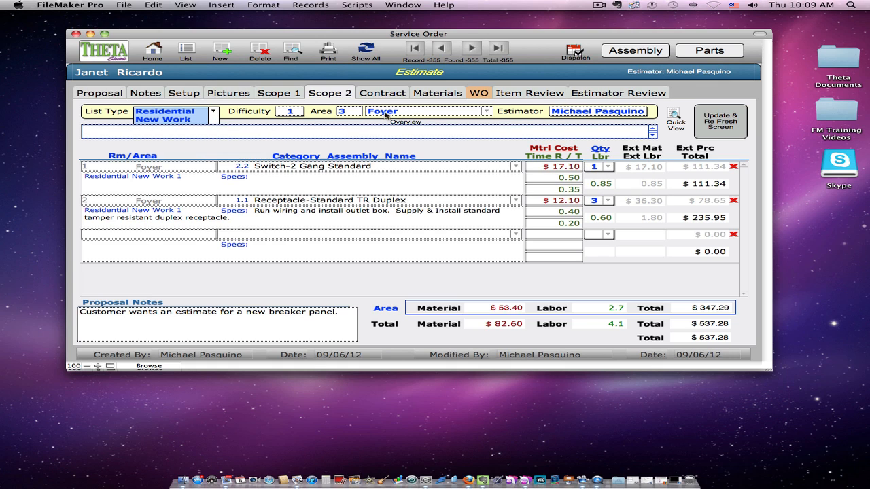
pyautogui.click(487, 112)
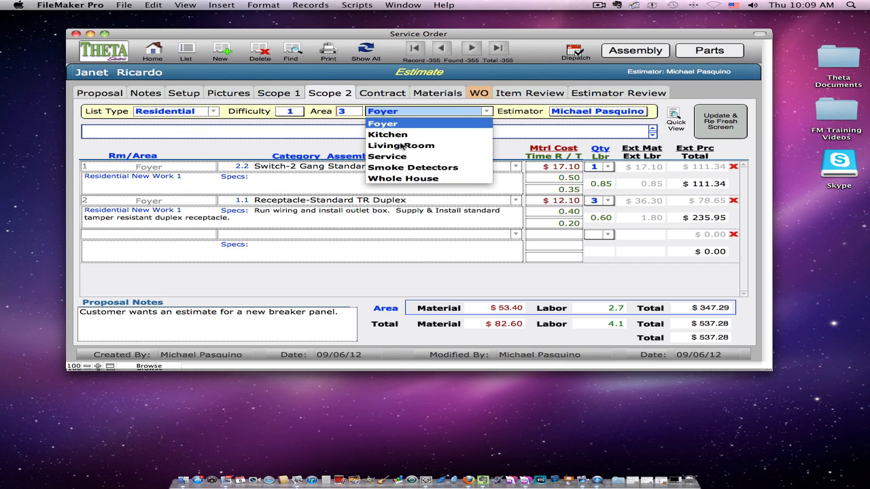
pyautogui.click(402, 145)
pyautogui.click(214, 113)
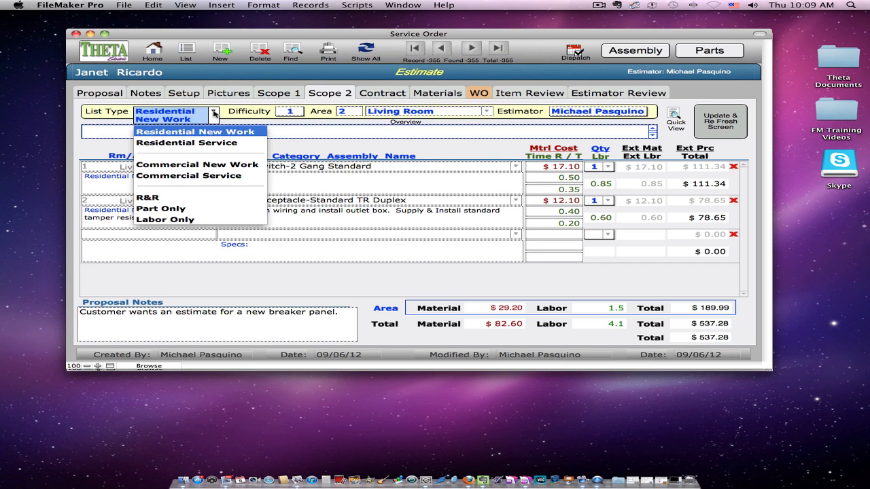
pyautogui.click(215, 113)
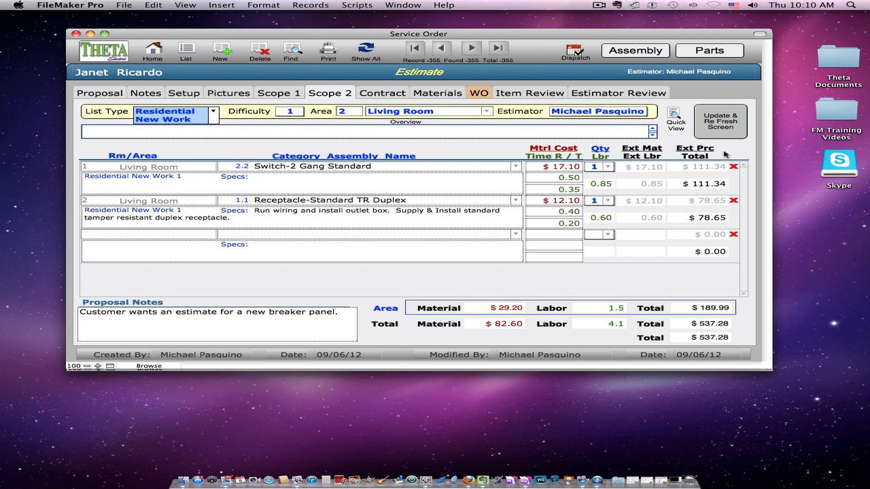
# Step: Review the contract's Signature section with its proposal sum and acceptance areas, and return to General Specifications
pyautogui.click(385, 94)
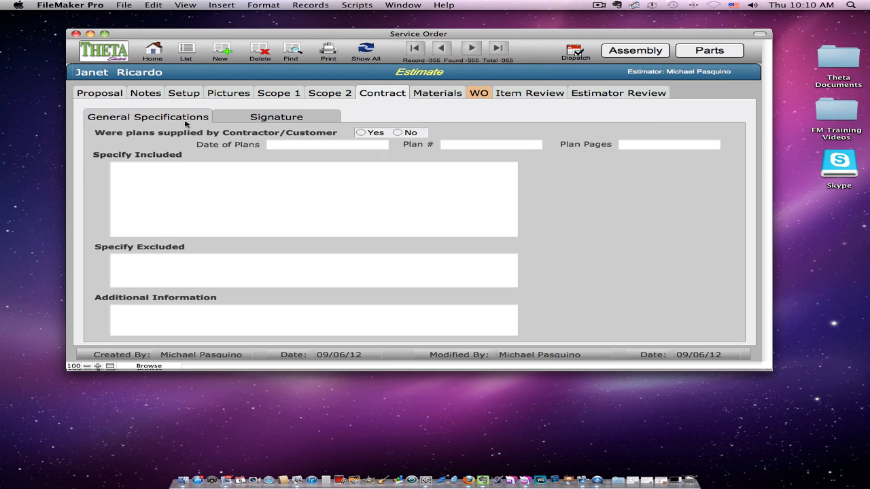
pyautogui.click(308, 119)
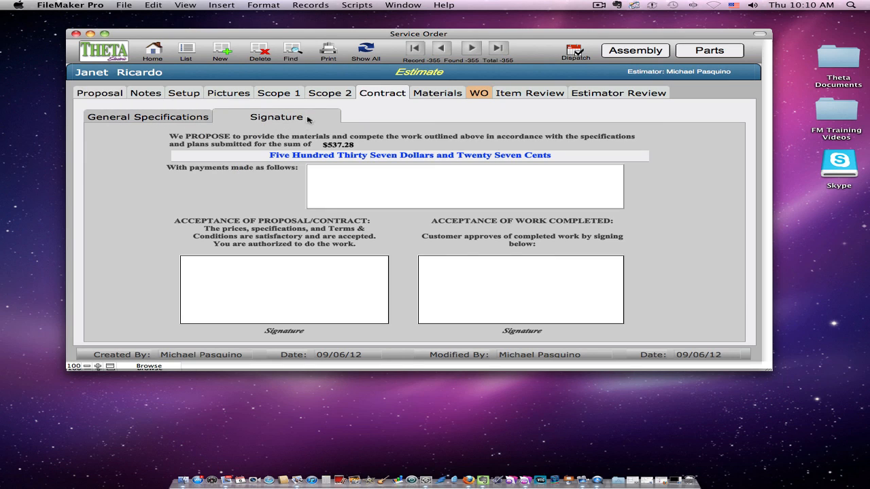
pyautogui.click(144, 120)
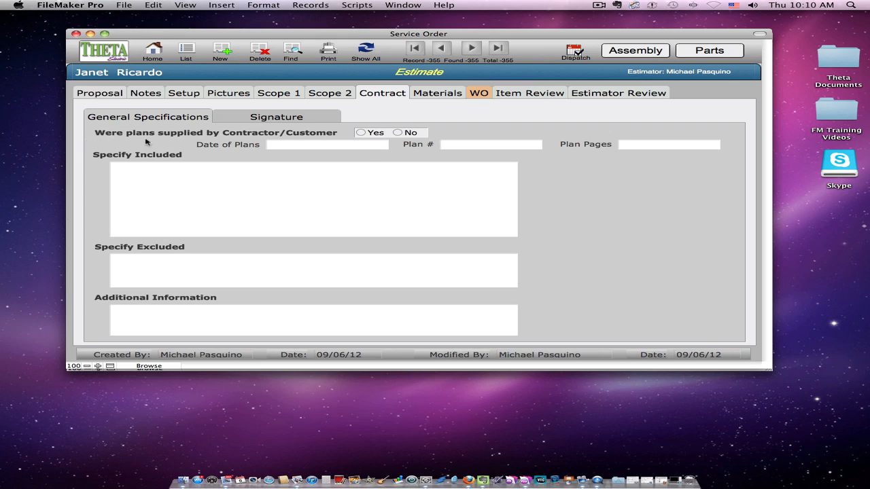
# Step: Mark the plans as supplied by the contractor or customer, and go through the plan date, number and pages fields without filling them
pyautogui.click(397, 132)
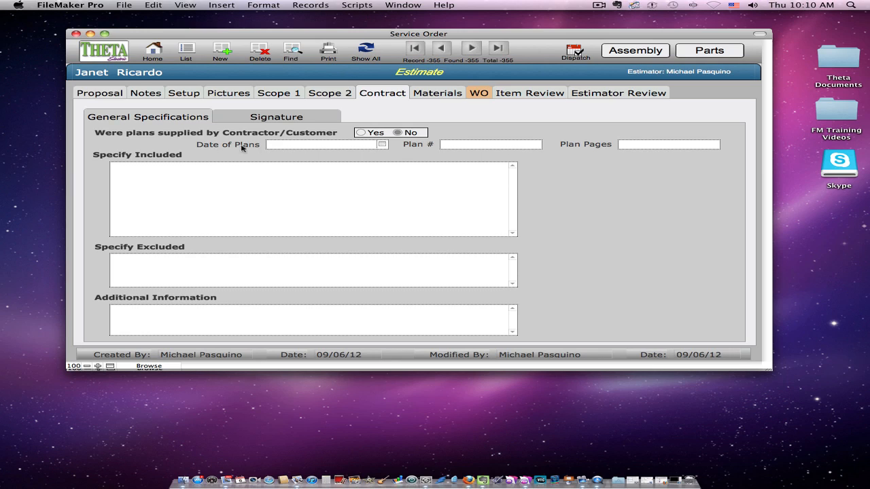
pyautogui.click(361, 133)
pyautogui.click(383, 145)
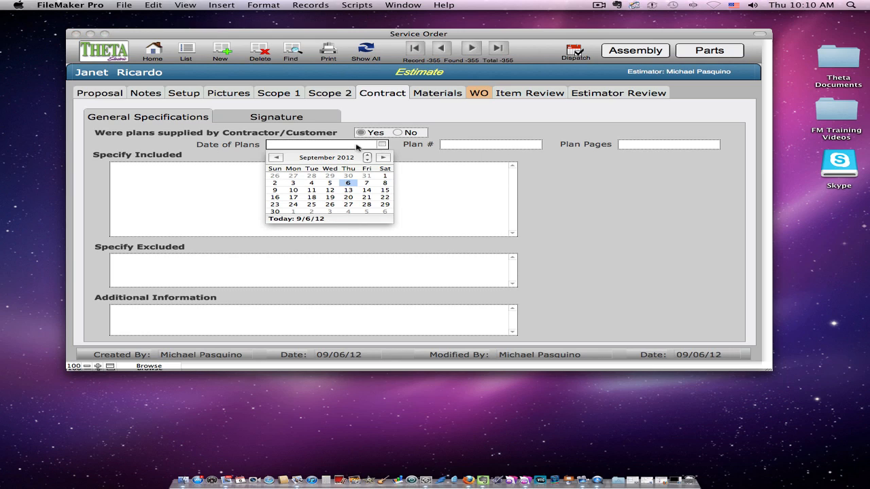
pyautogui.click(359, 145)
pyautogui.click(480, 144)
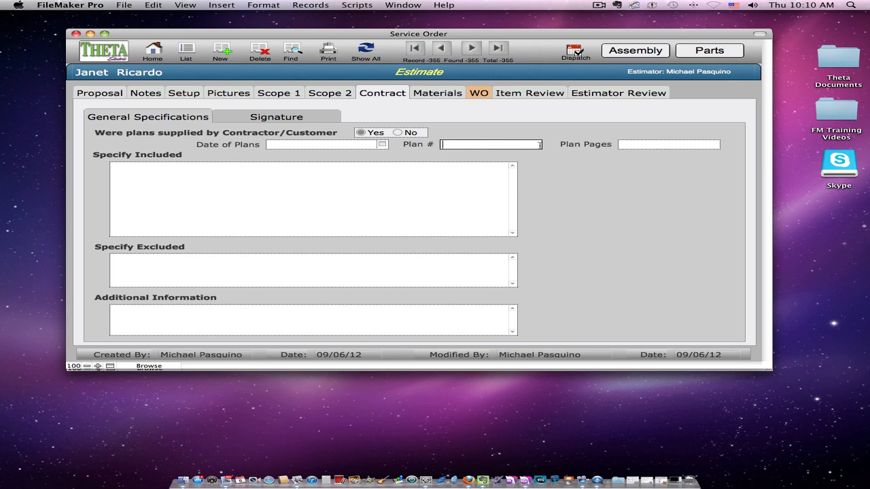
pyautogui.click(636, 145)
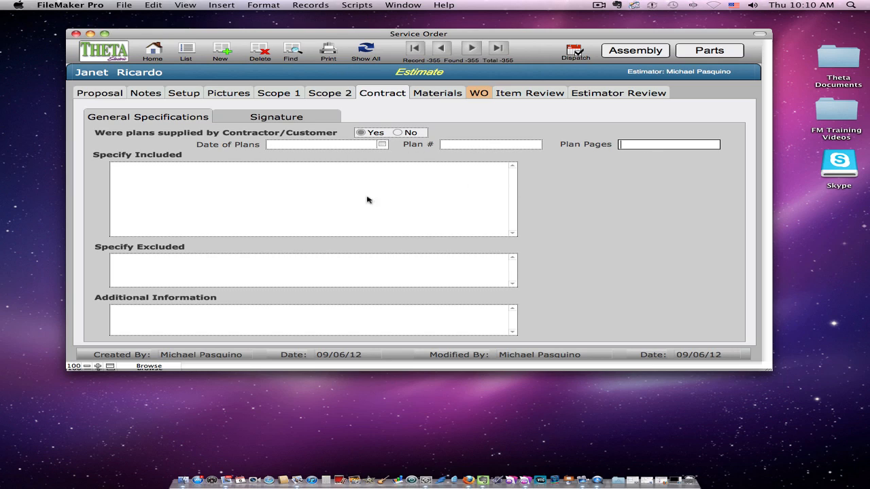
# Step: Go through the Specify Included, Specify Excluded and Additional Information fields of the general specifications without filling them
pyautogui.click(125, 174)
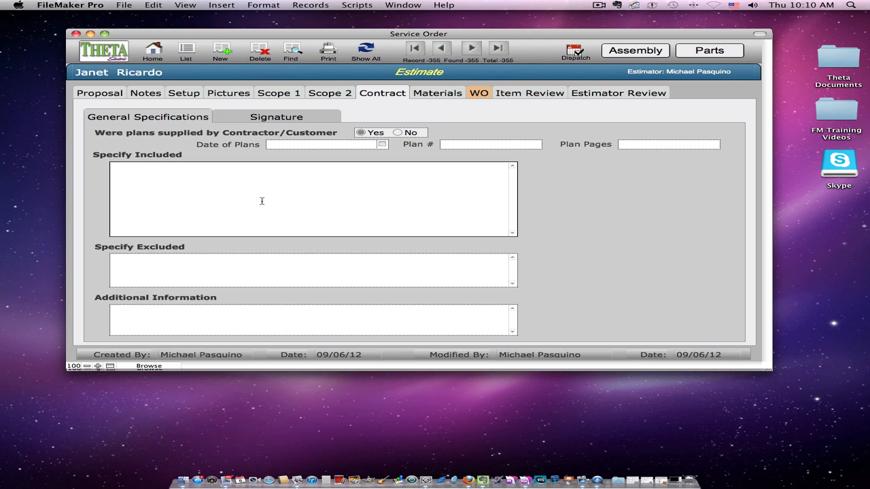
pyautogui.click(129, 271)
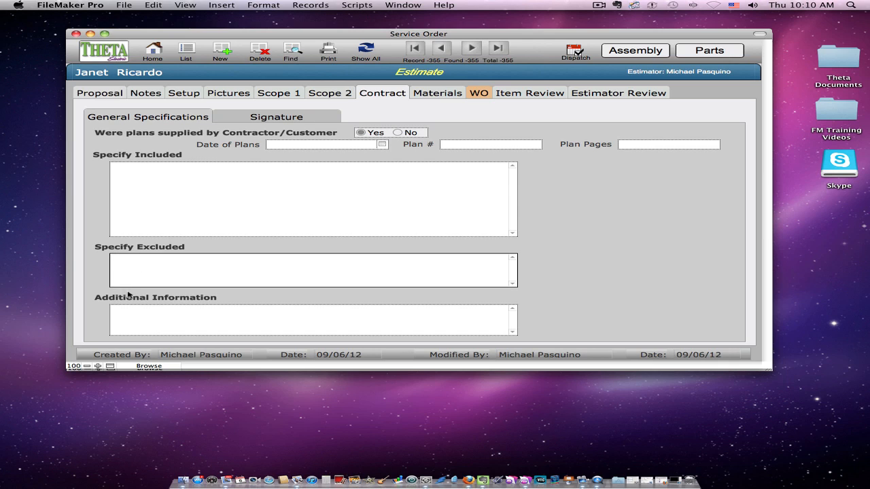
pyautogui.click(126, 309)
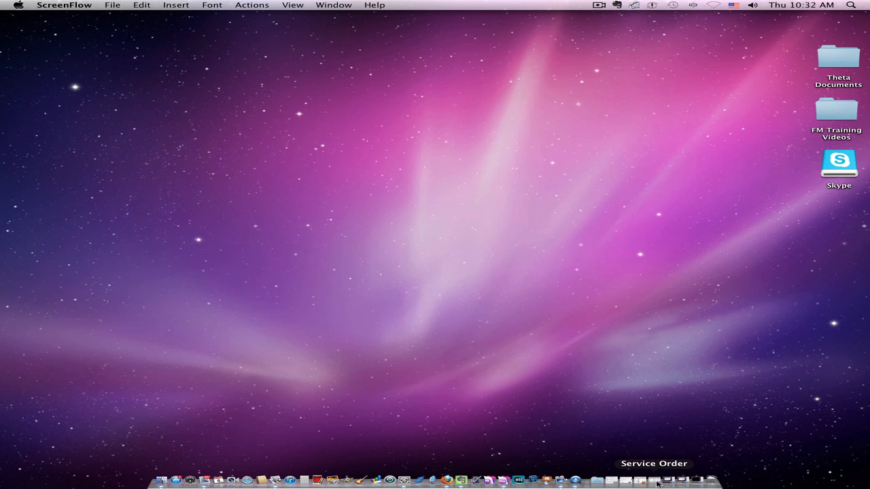
# Step: Restore the minimized Service Order window and show the Signature section of its contract
pyautogui.click(656, 482)
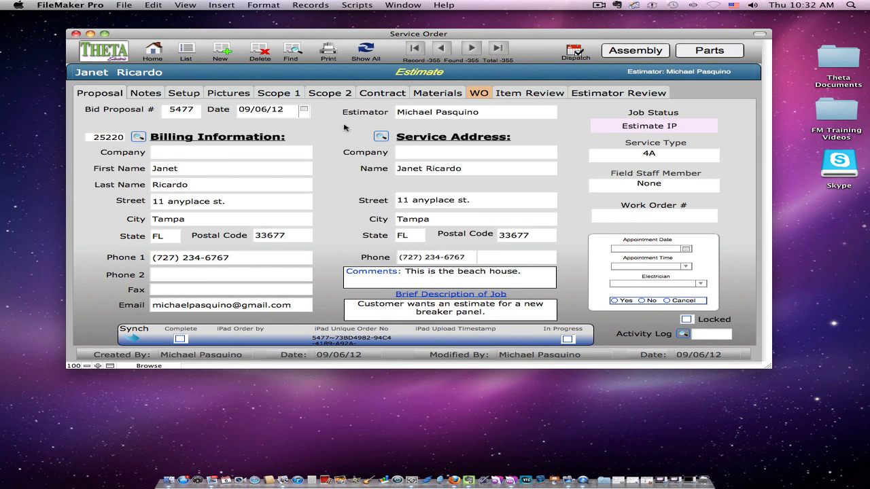
pyautogui.click(386, 94)
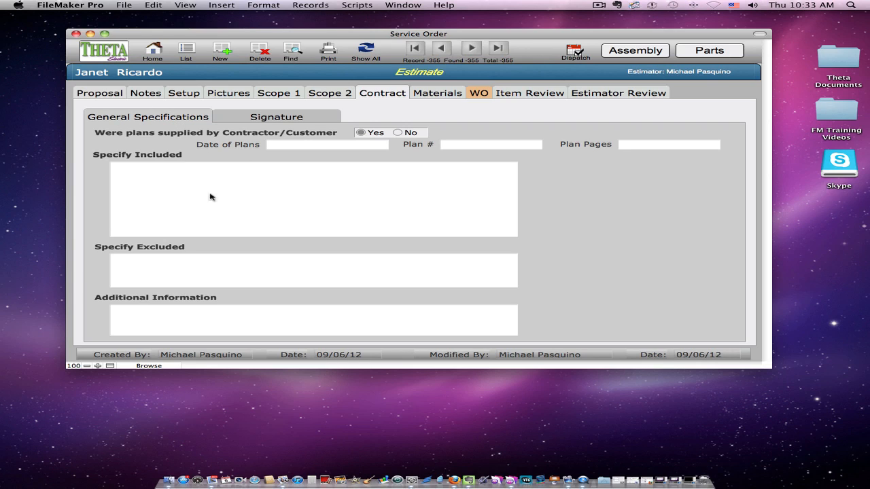
pyautogui.click(282, 119)
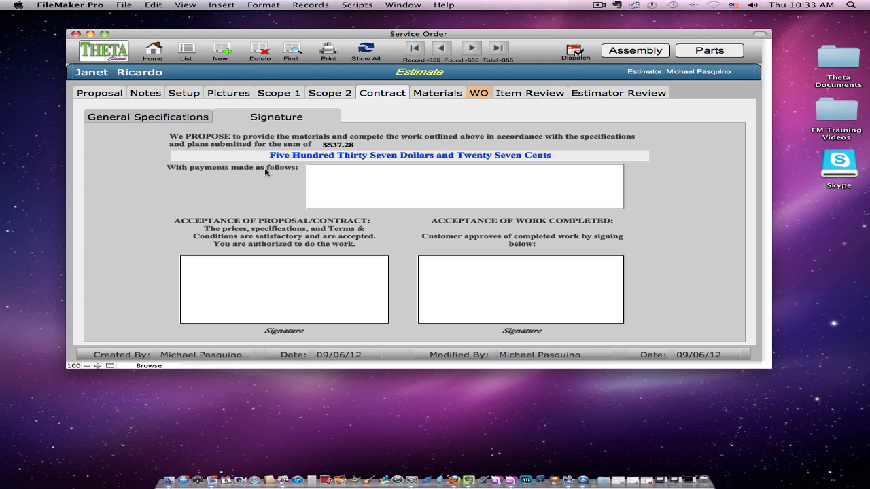
# Step: Enter "Balance due upon completion." as the contract's payment terms and clear the entry again
pyautogui.click(328, 172)
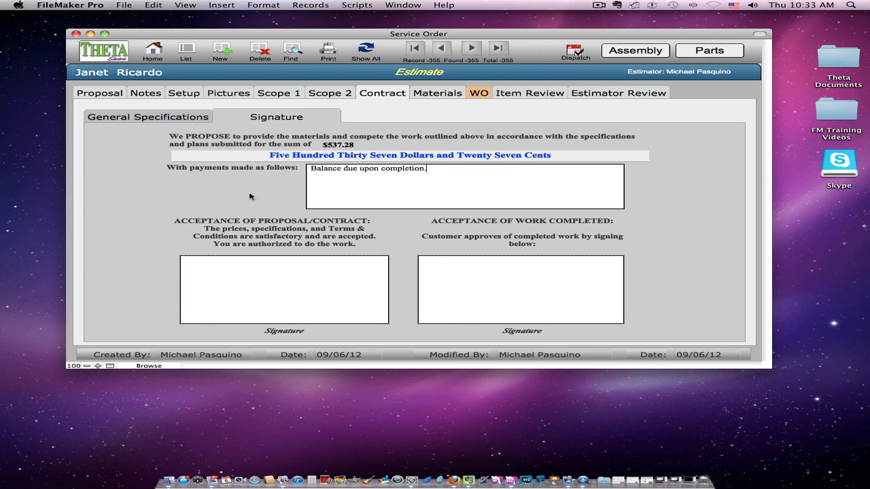
pyautogui.click(321, 192)
pyautogui.moveTo(310, 169); pyautogui.dragTo(464, 170)
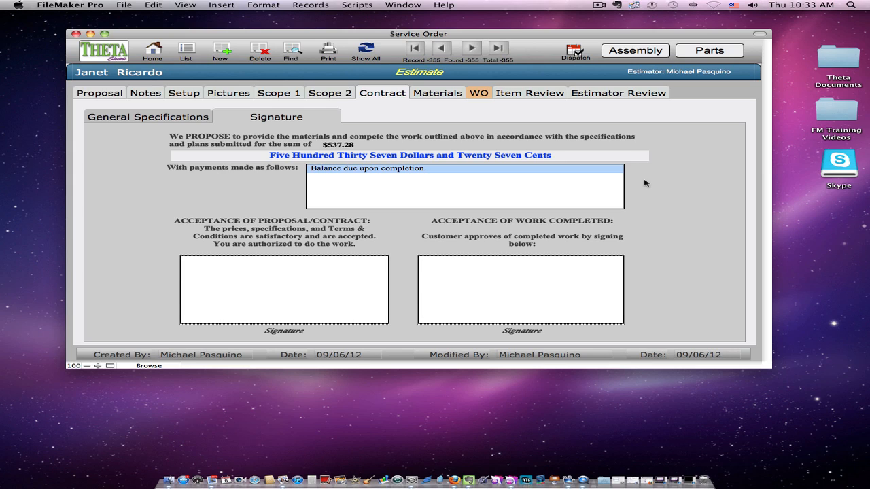
pyautogui.press('BackSpace')
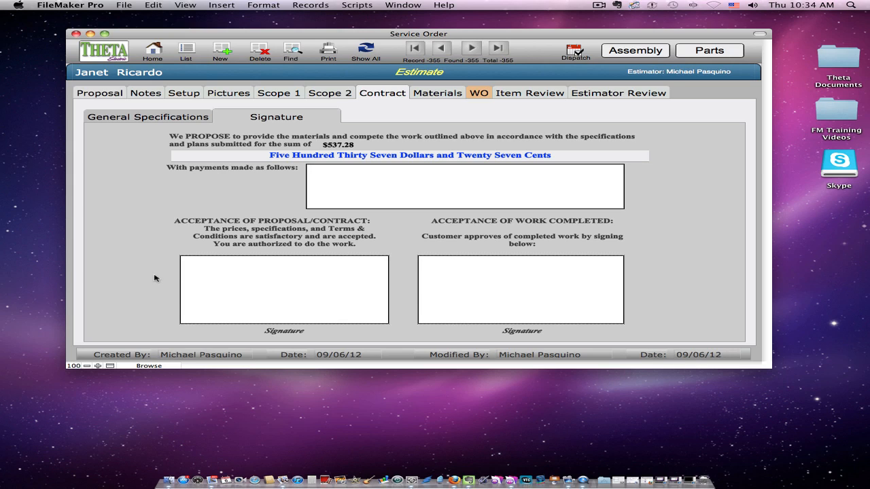
# Step: Check the signature area for accepting the proposal, and look over the General Specifications and the Scope 2 overview
pyautogui.click(288, 282)
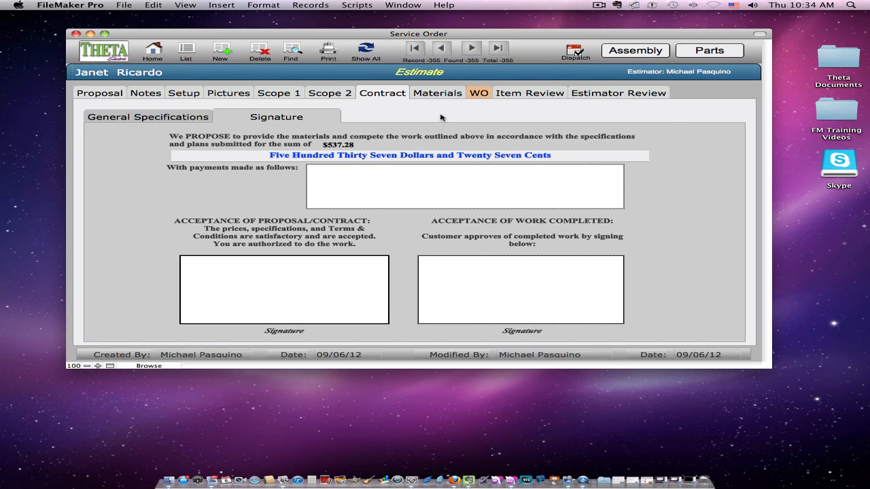
pyautogui.click(188, 117)
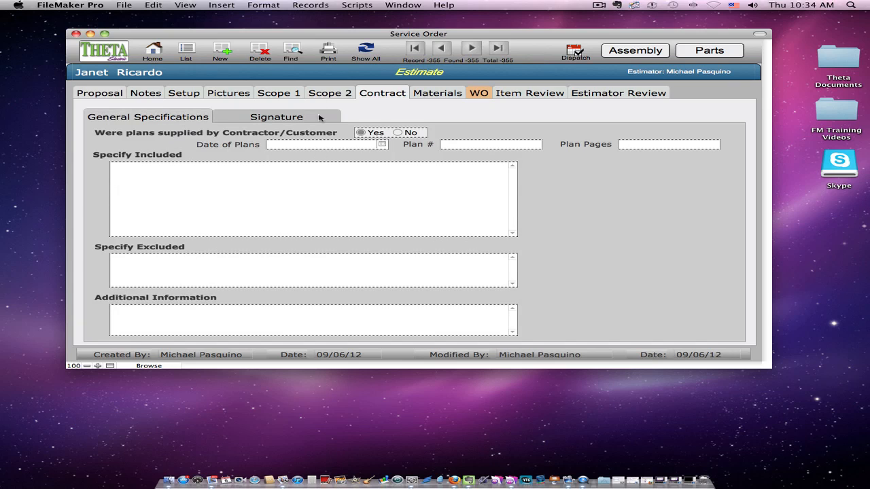
pyautogui.click(315, 93)
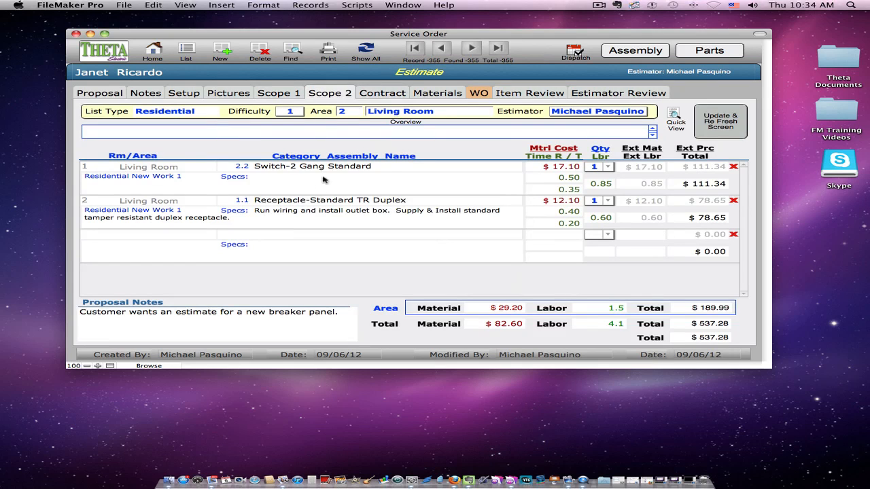
pyautogui.click(347, 133)
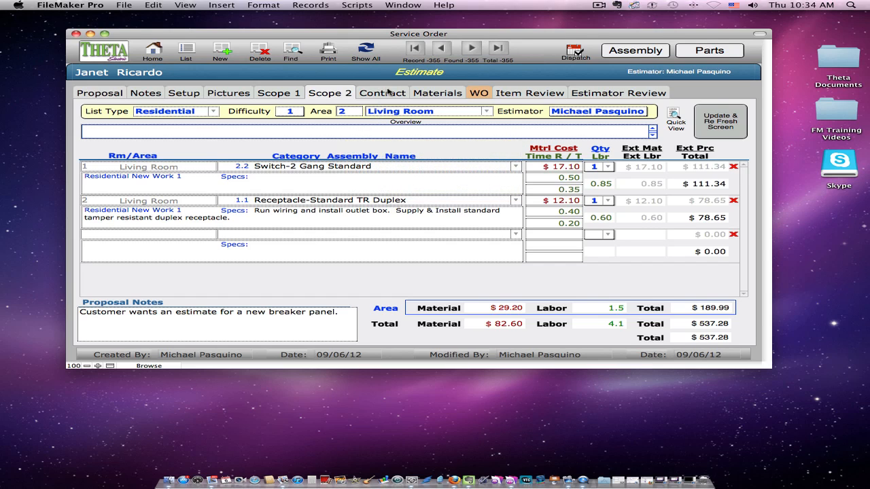
# Step: Preview every page of the full proposal up to the Terms & Conditions, and cancel printing to return to the service order
pyautogui.click(329, 51)
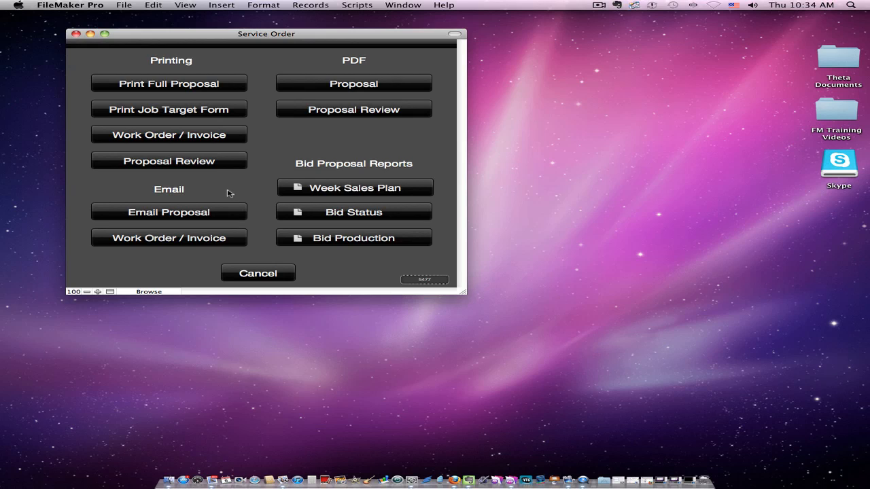
pyautogui.click(171, 85)
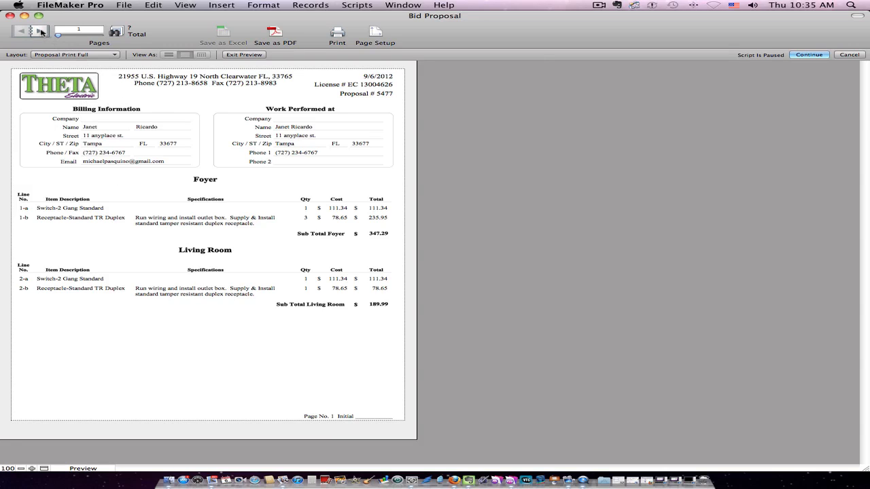
pyautogui.click(42, 32)
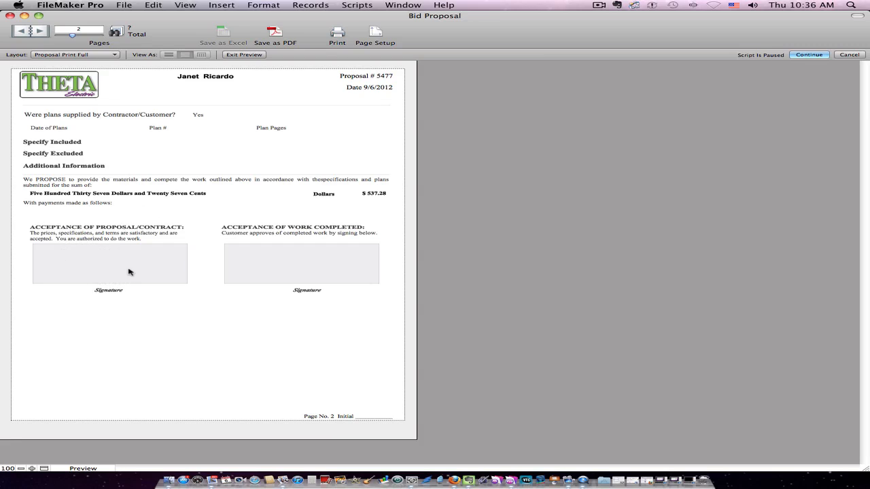
pyautogui.click(41, 30)
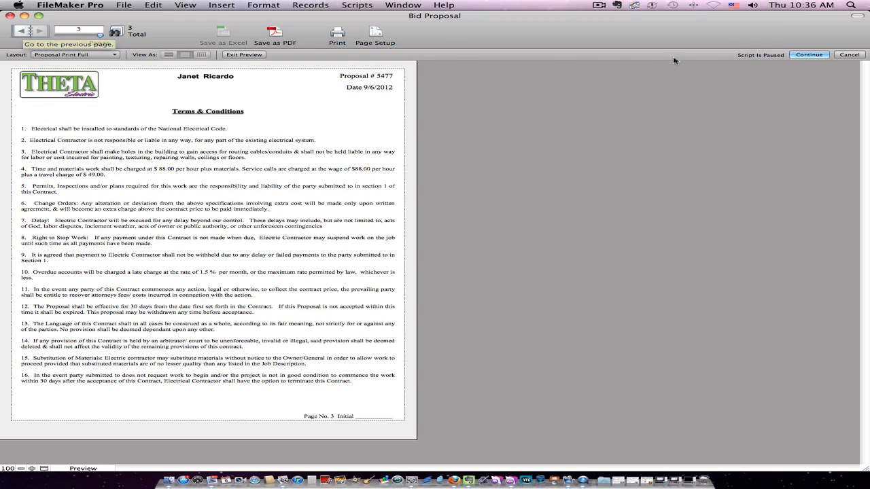
pyautogui.click(812, 55)
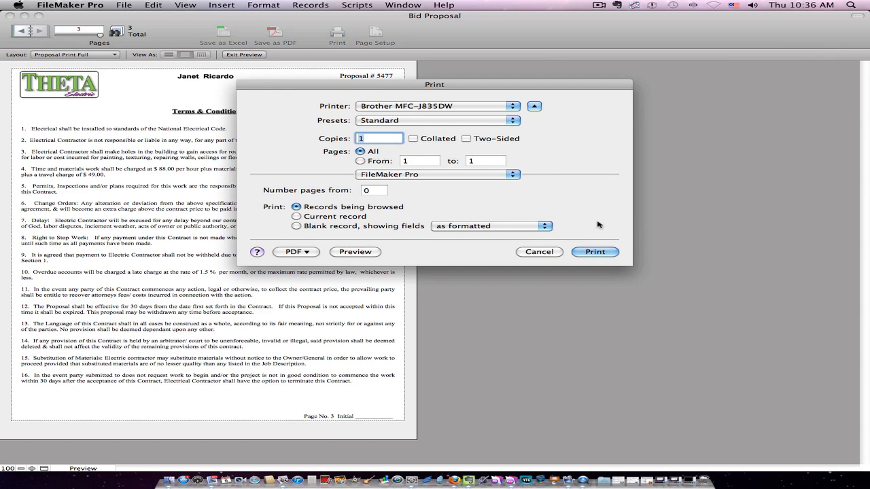
pyautogui.click(540, 252)
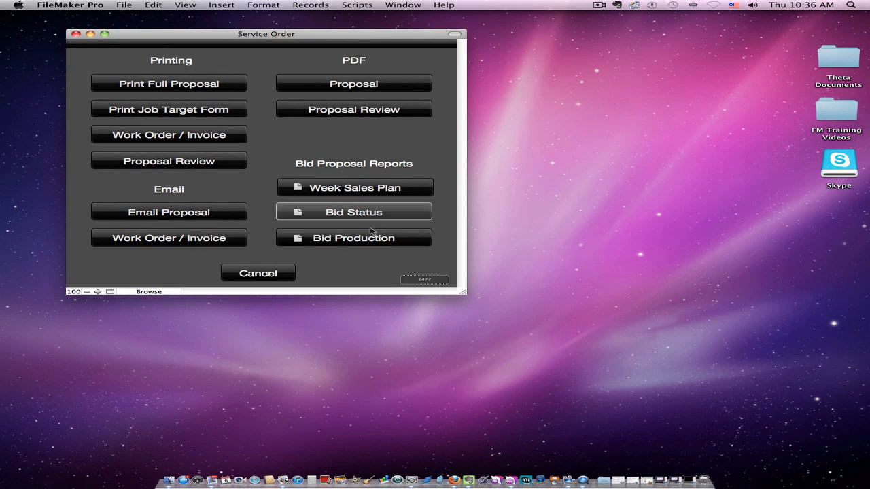
pyautogui.click(272, 274)
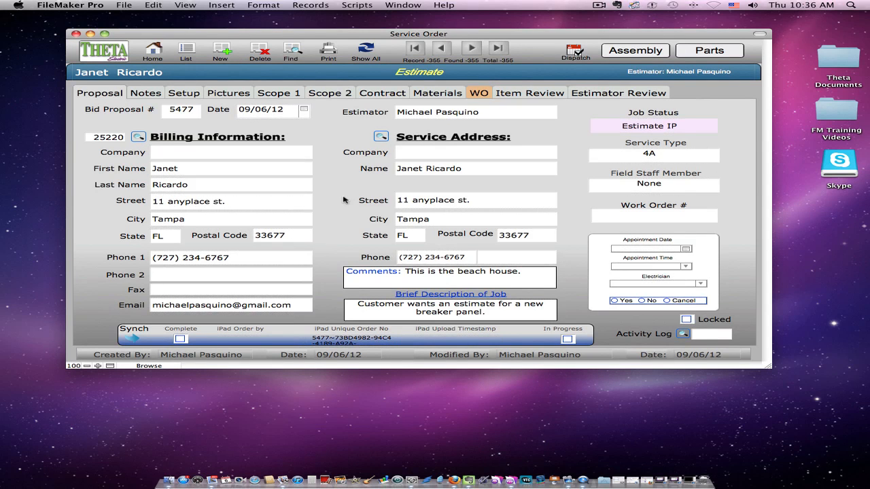
# Step: Review the contract's General Specifications and Signature sections again, ending on the Signature section
pyautogui.click(399, 95)
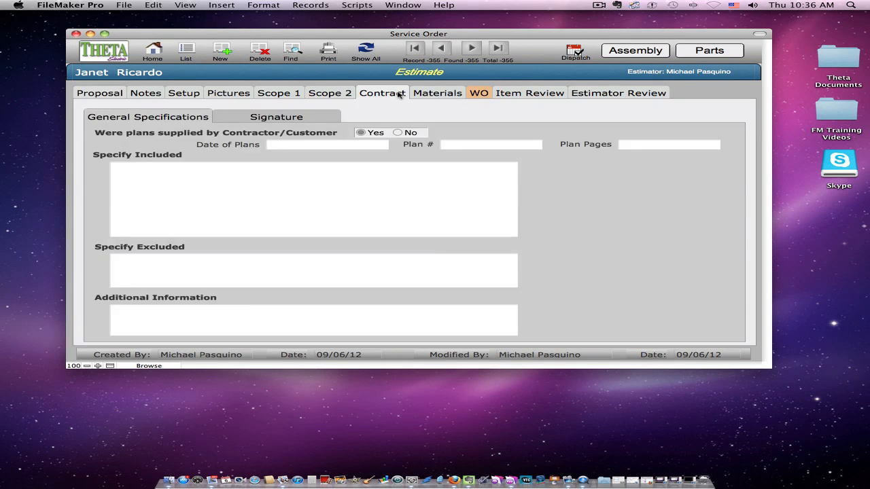
pyautogui.click(286, 117)
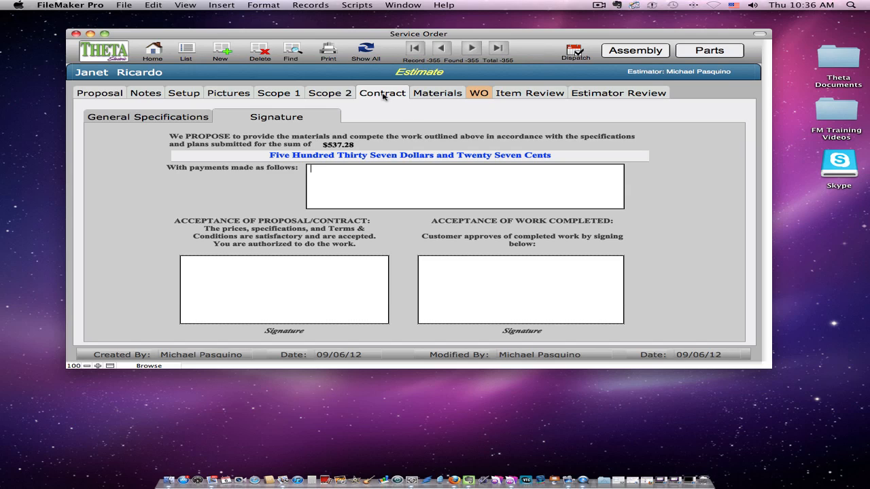
pyautogui.click(102, 93)
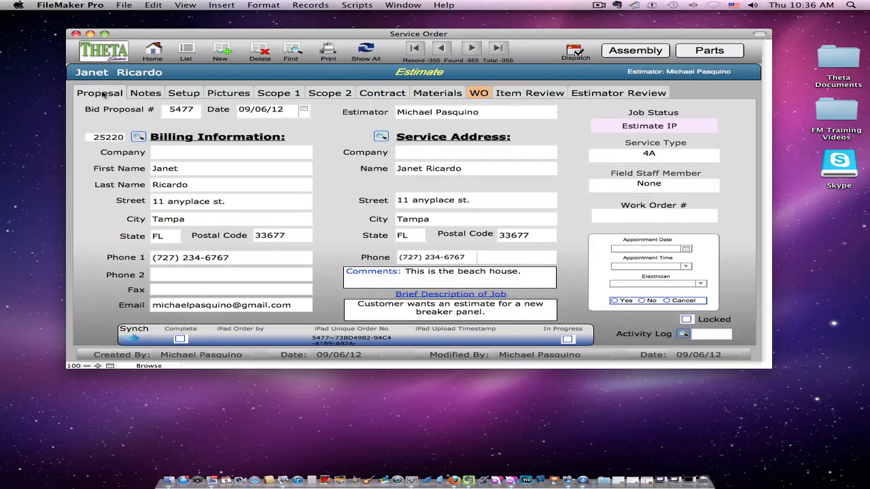
pyautogui.click(383, 93)
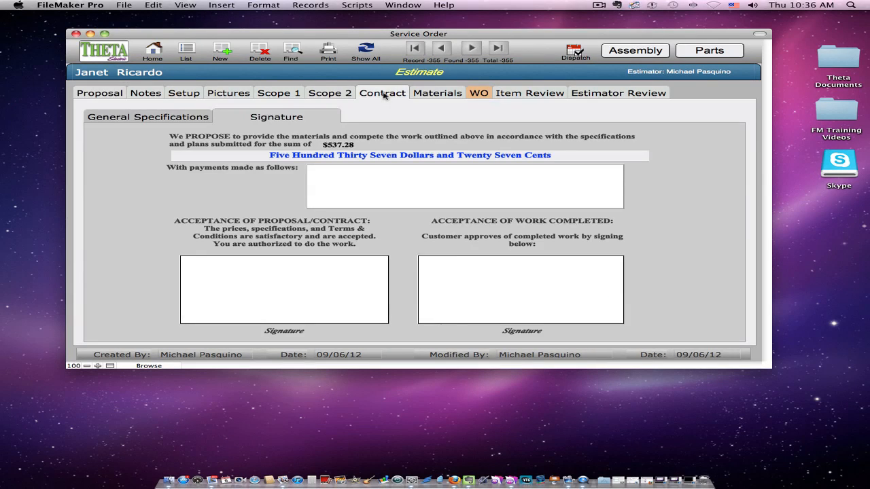
pyautogui.click(269, 121)
pyautogui.click(157, 119)
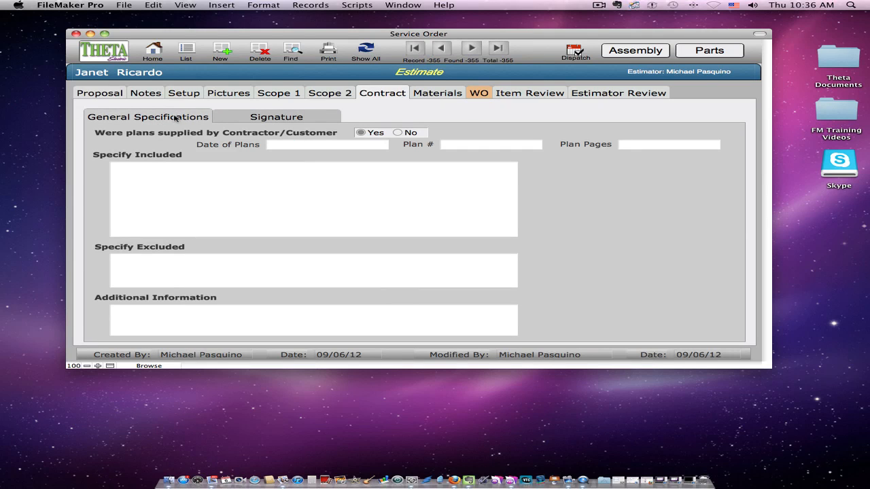
pyautogui.click(278, 117)
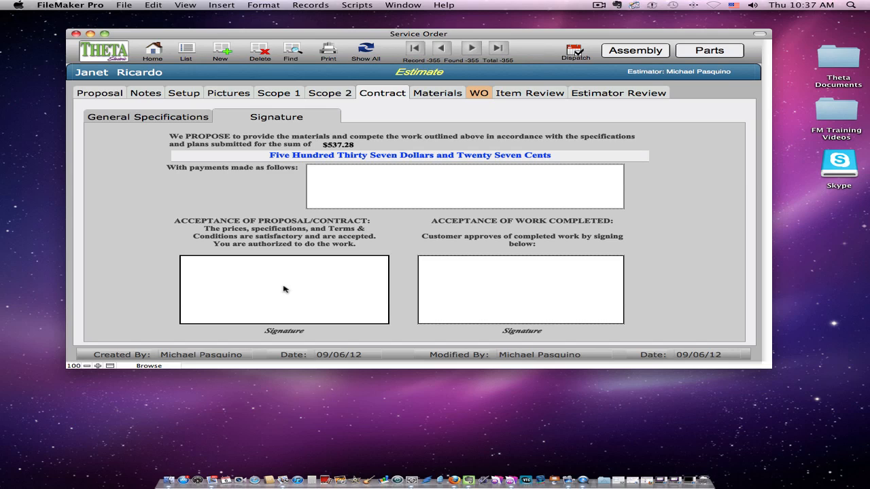
# Step: Email the proposal as a PDF attachment with the subject "Proposal from Theta Electric Attached"
pyautogui.click(329, 51)
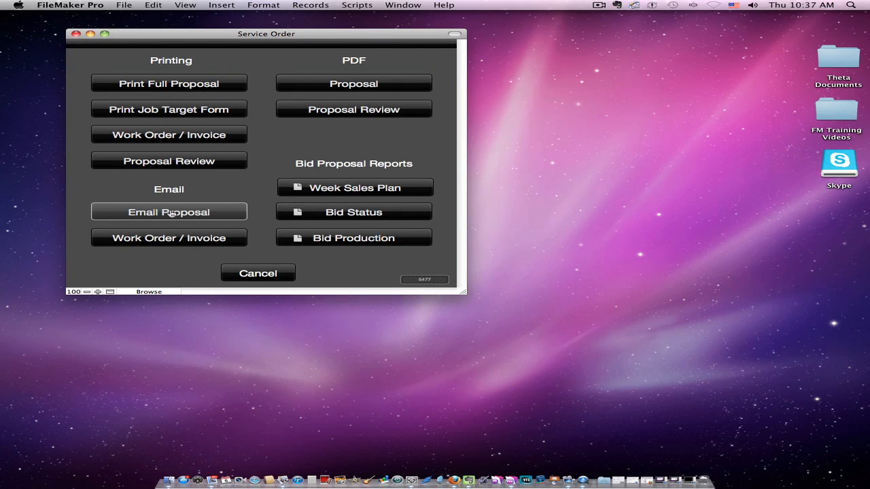
pyautogui.click(171, 213)
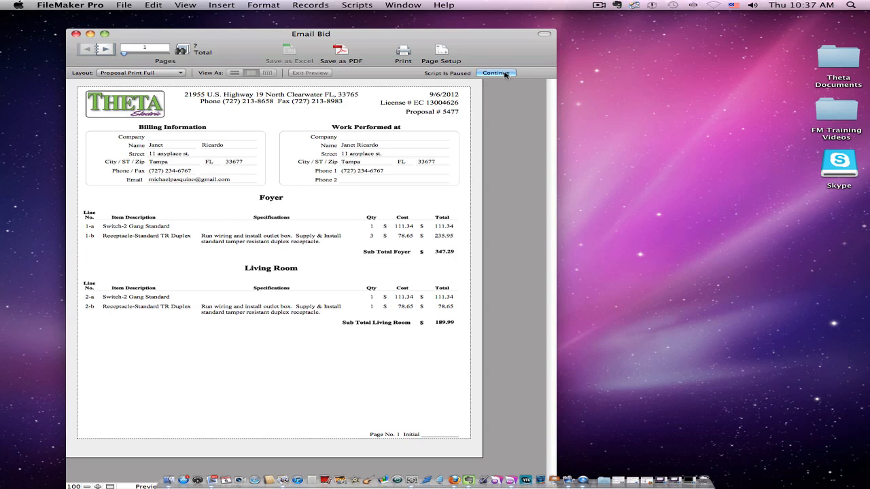
pyautogui.click(502, 74)
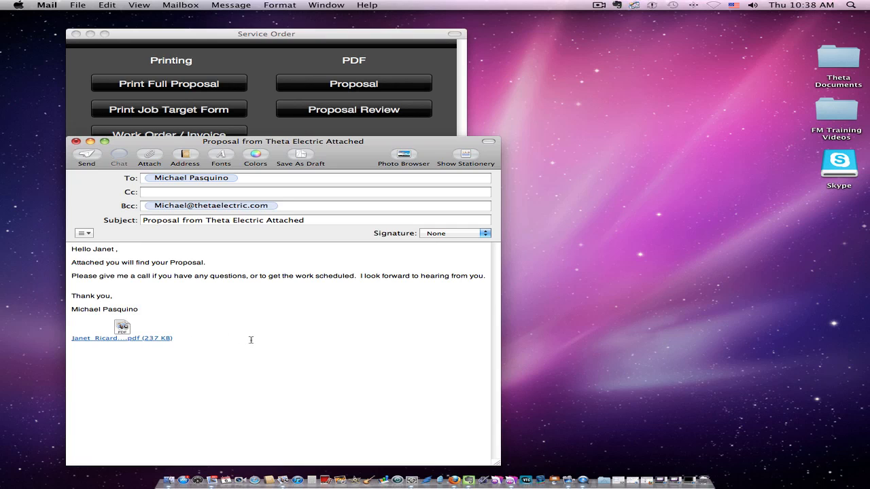
pyautogui.click(88, 155)
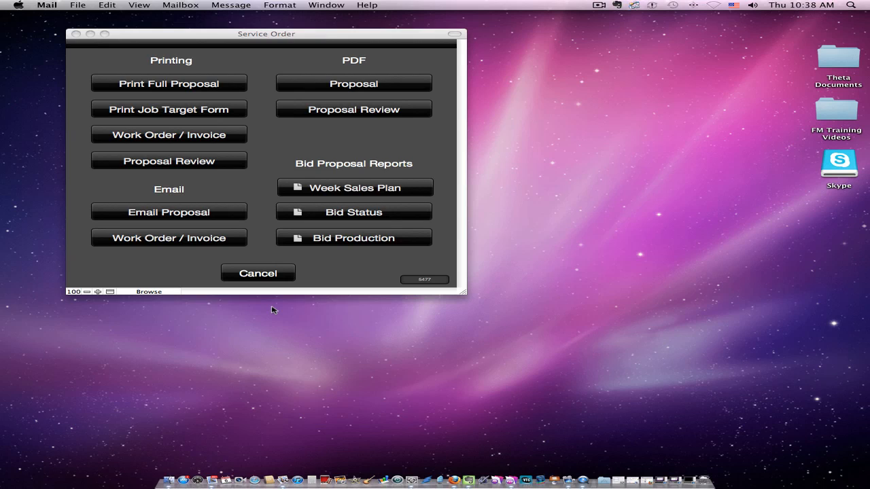
# Step: Switch to Mail, fetch the newly sent "Proposal from Theta Electric Attached" message and open its PDF attachment
pyautogui.click(212, 480)
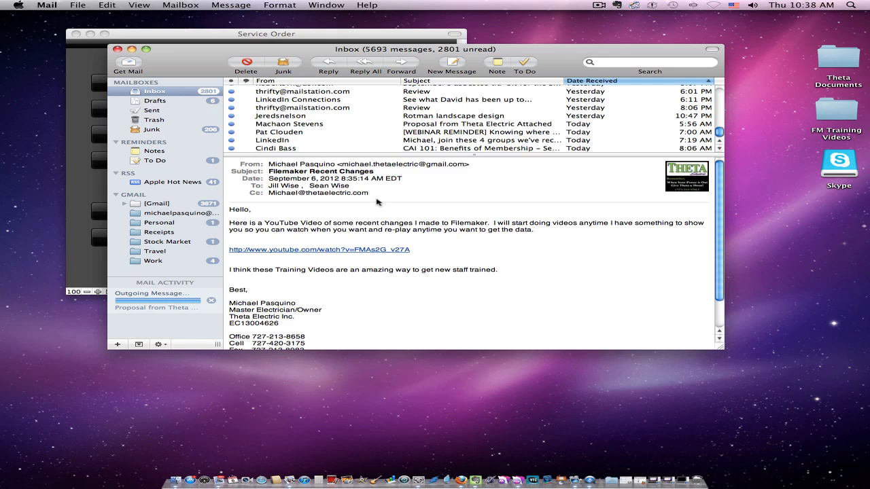
pyautogui.scroll(-2, 332, 119)
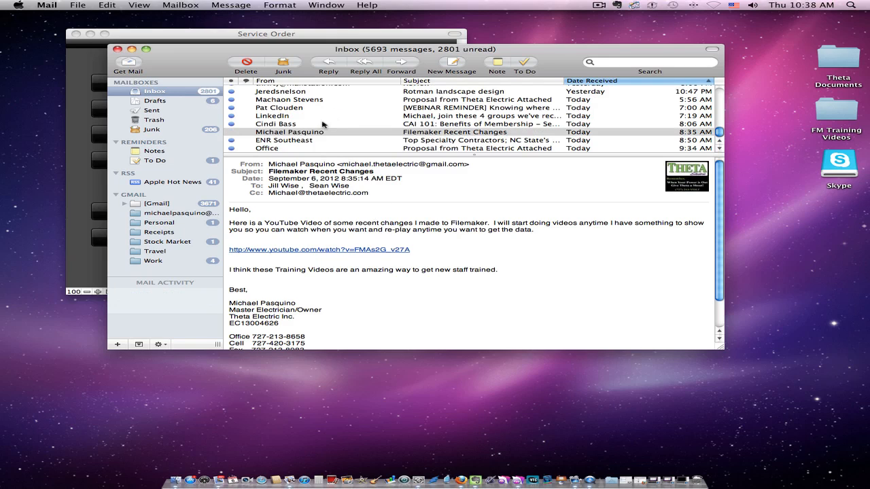
pyautogui.click(132, 65)
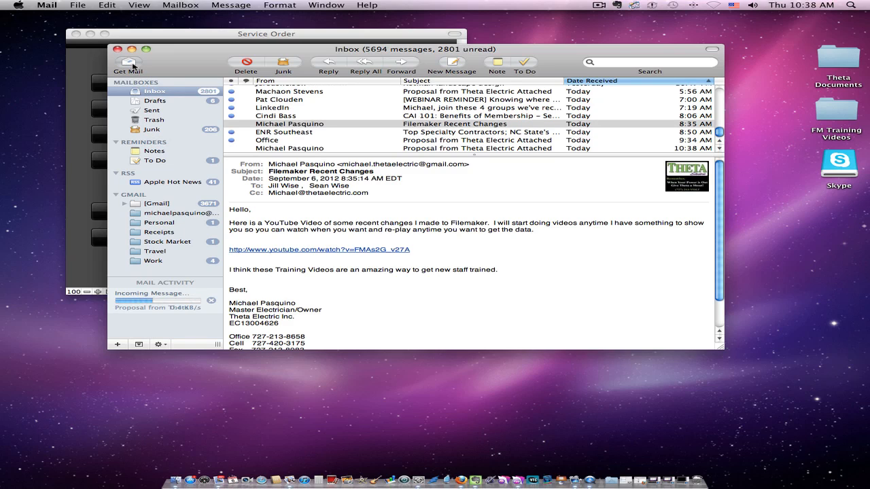
pyautogui.click(303, 149)
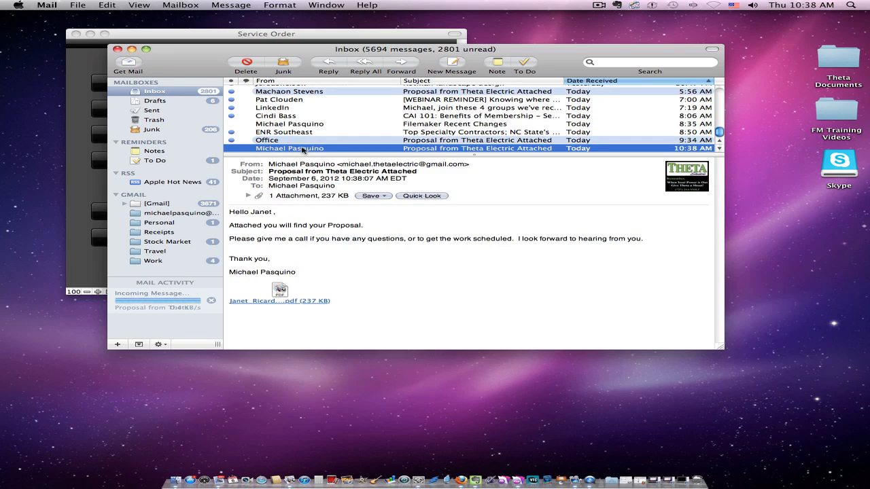
pyautogui.doubleClick(279, 293)
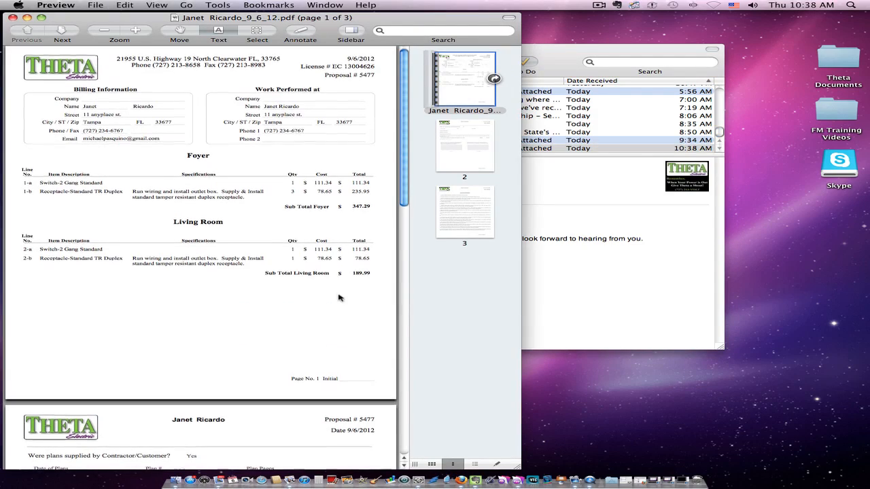
# Step: Look through the emailed proposal PDF from the first page to the Terms & Conditions and back, and close it
pyautogui.scroll(-10, 231, 242)
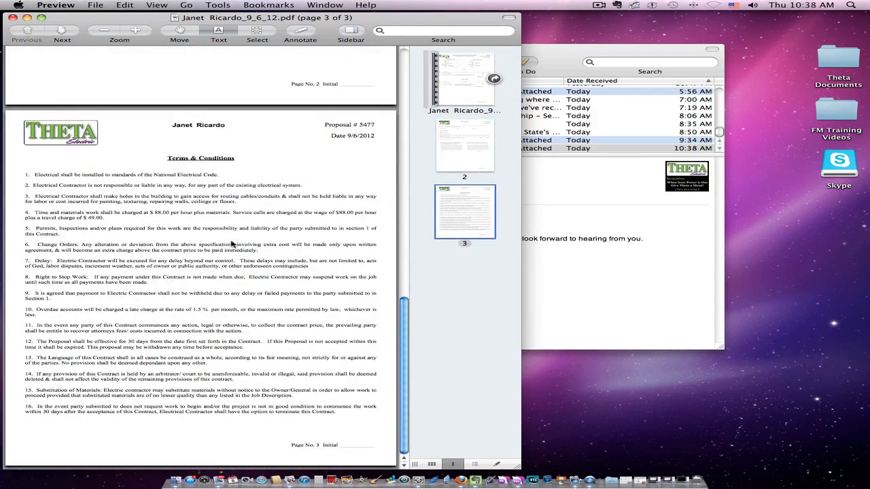
pyautogui.scroll(15, 231, 244)
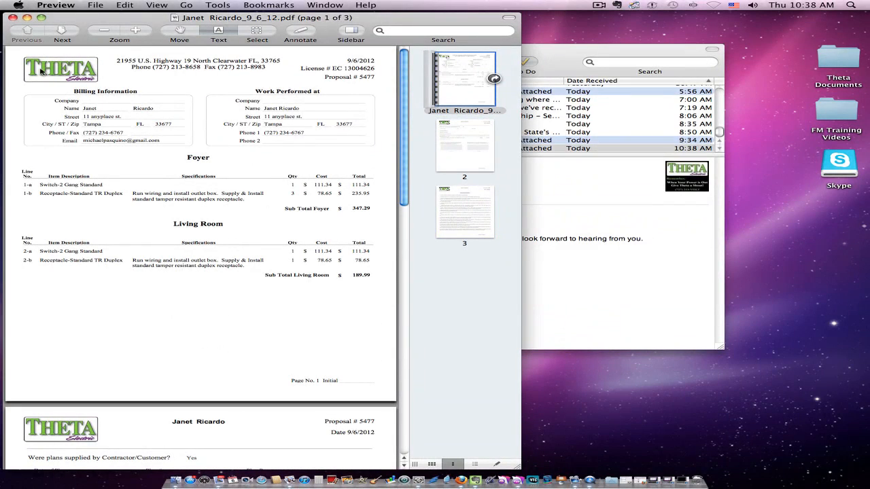
pyautogui.click(13, 18)
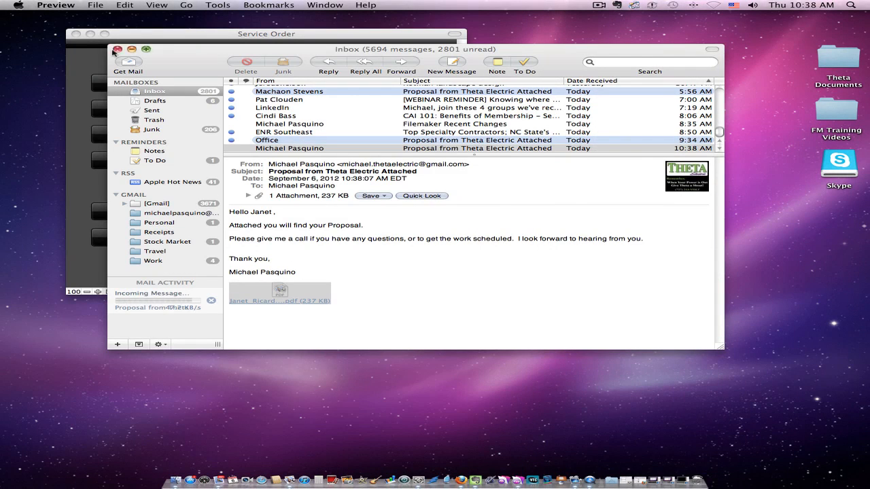
# Step: Close the Mail inbox window and cancel the printing and email options in FileMaker Pro to return to the service order
pyautogui.click(118, 49)
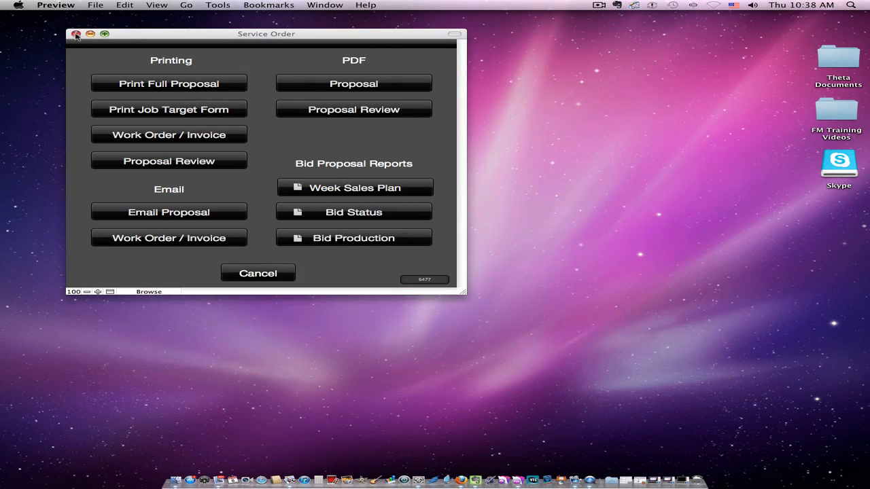
pyautogui.click(266, 275)
pyautogui.click(266, 275)
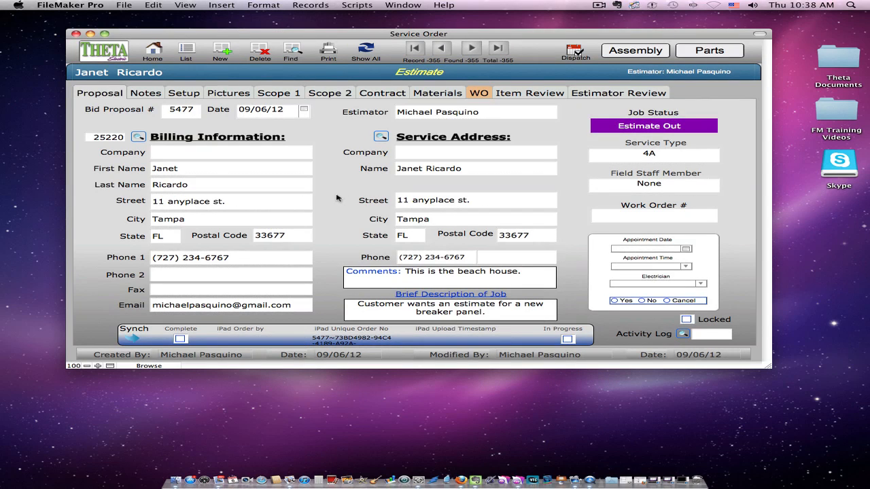
pyautogui.click(598, 5)
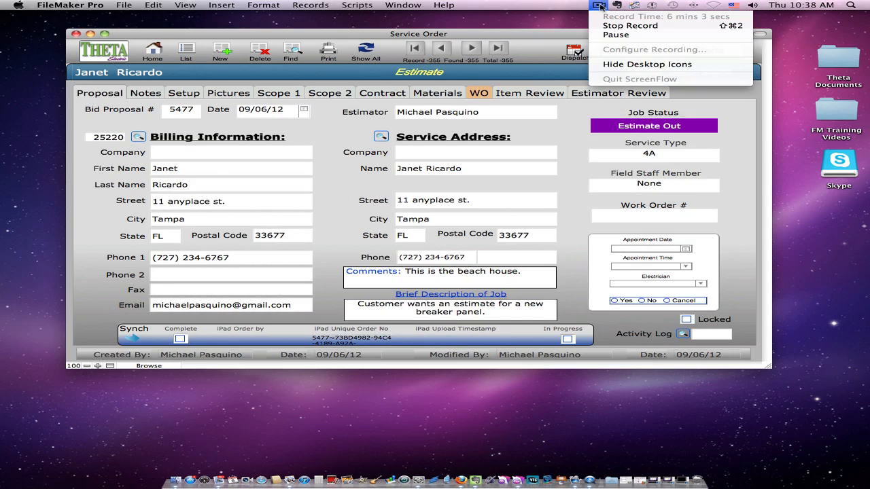